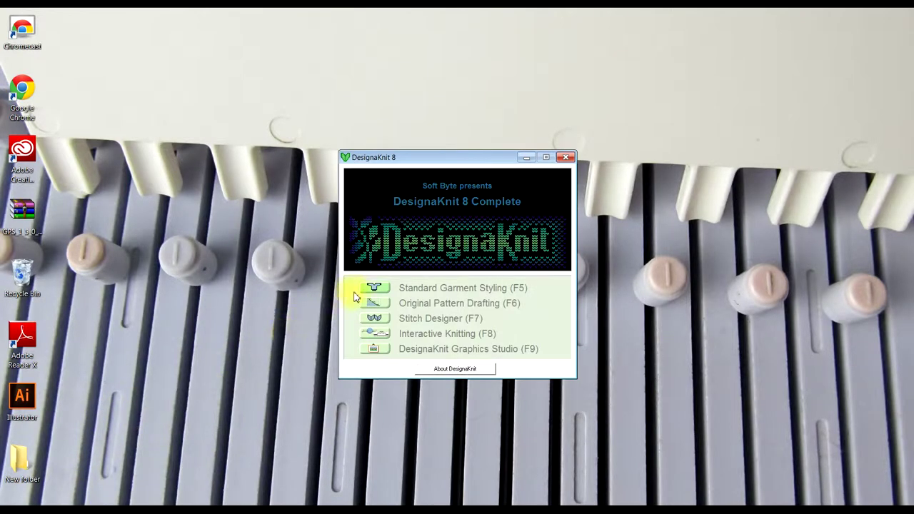
# - Create a new Child garment with set-in sleeves in Standard Garment Styling
pyautogui.click(370, 289)
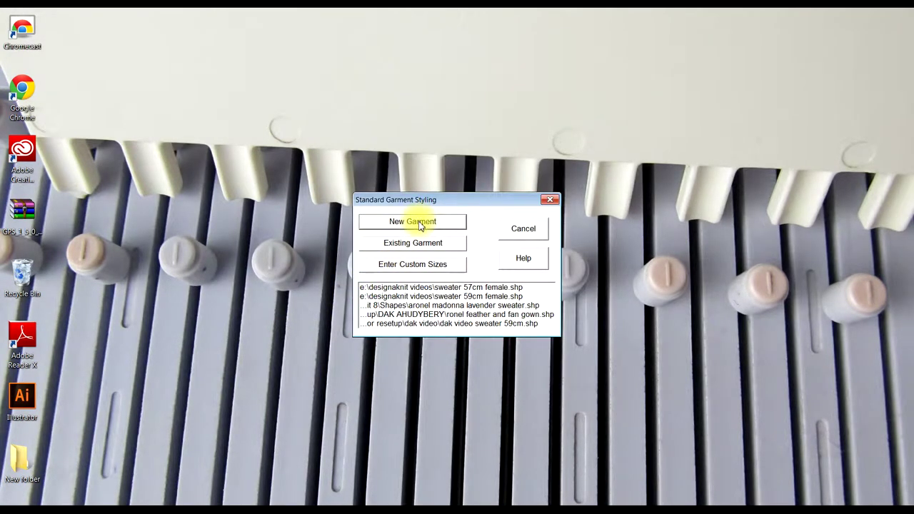
pyautogui.click(419, 223)
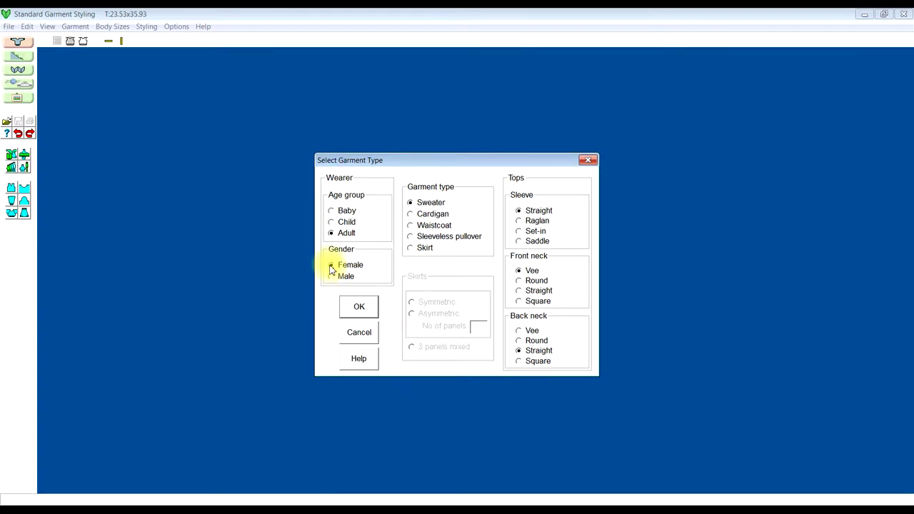
pyautogui.click(332, 222)
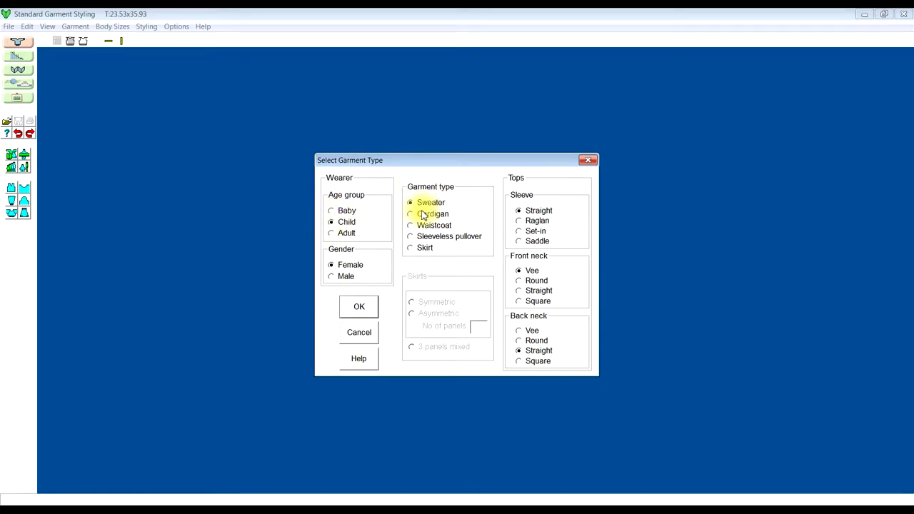
pyautogui.click(520, 231)
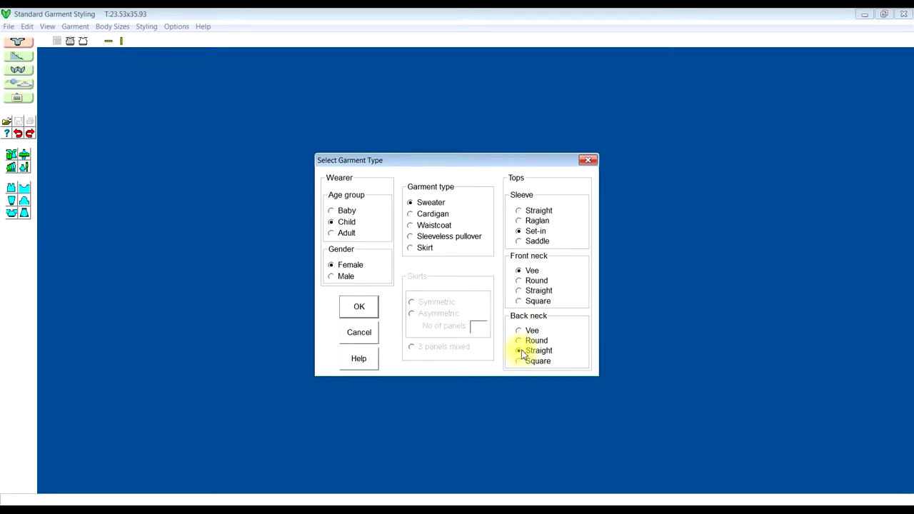
pyautogui.click(359, 307)
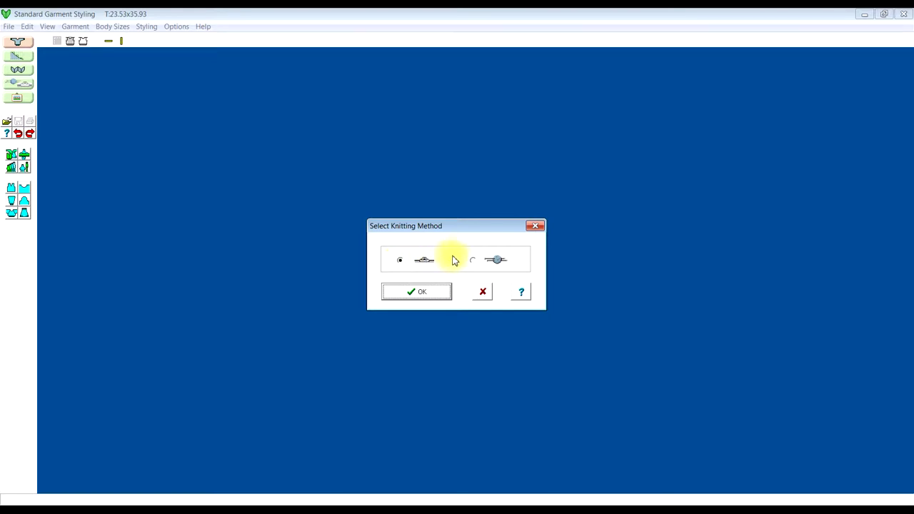
# - Accept the knitting method and keep Silver Reed LK150 as the knitting machine
pyautogui.click(398, 293)
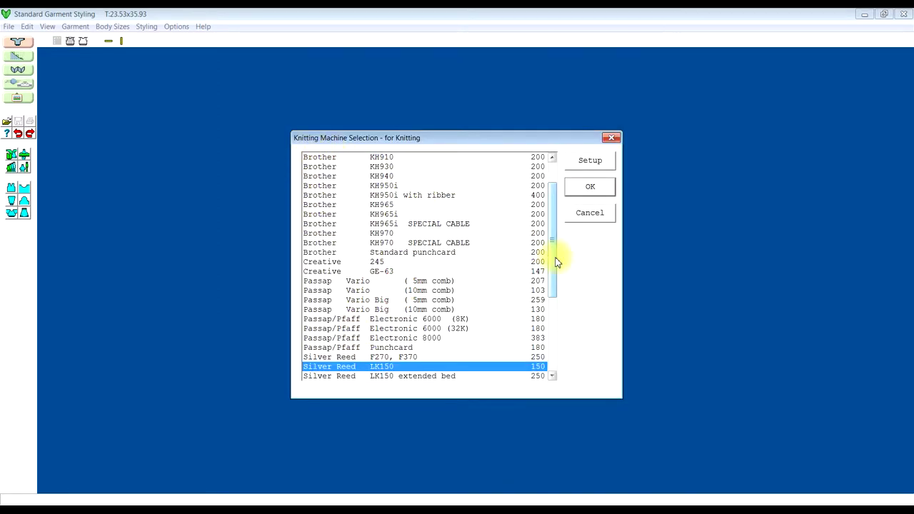
pyautogui.moveTo(557, 262)
pyautogui.mouseDown()
pyautogui.moveTo(548, 234)
pyautogui.moveTo(546, 307)
pyautogui.mouseUp()
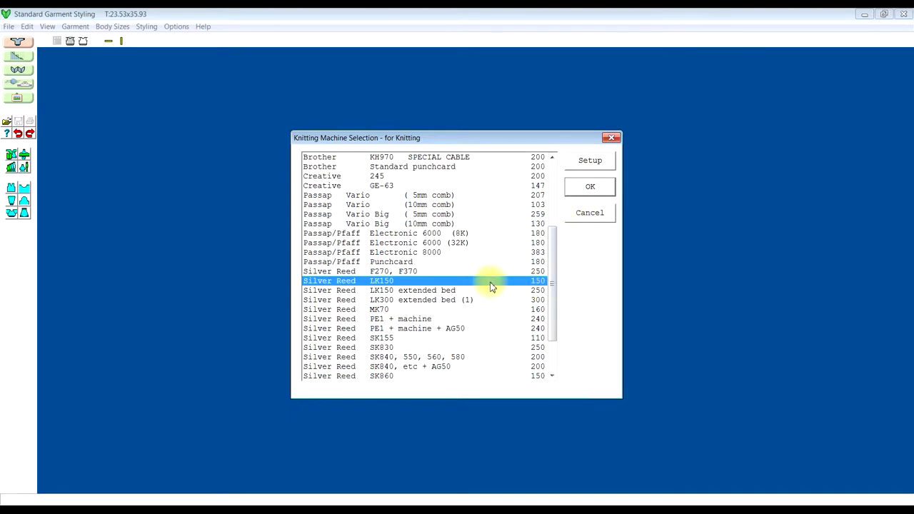
pyautogui.click(587, 189)
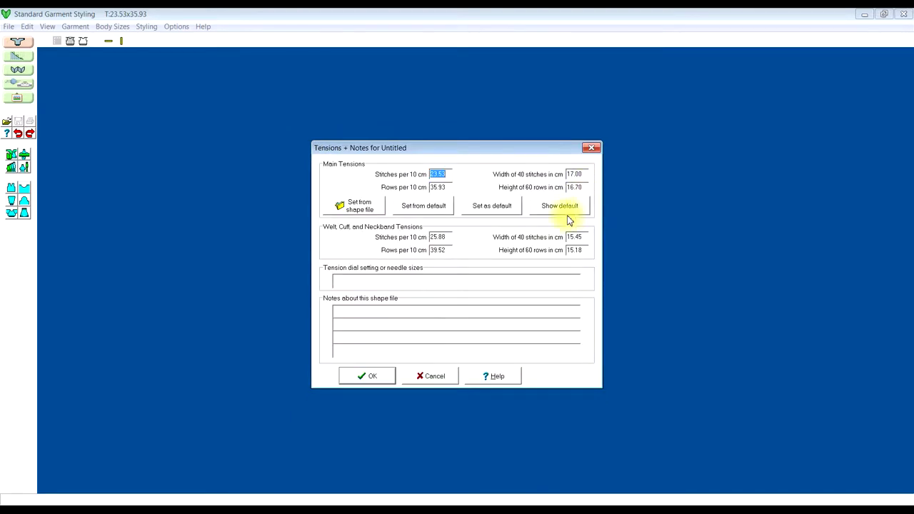
# - Enter main tension 17 cm per 40 stitches and 19 cm per 60 rows, plus welt width 17
pyautogui.doubleClick(587, 174)
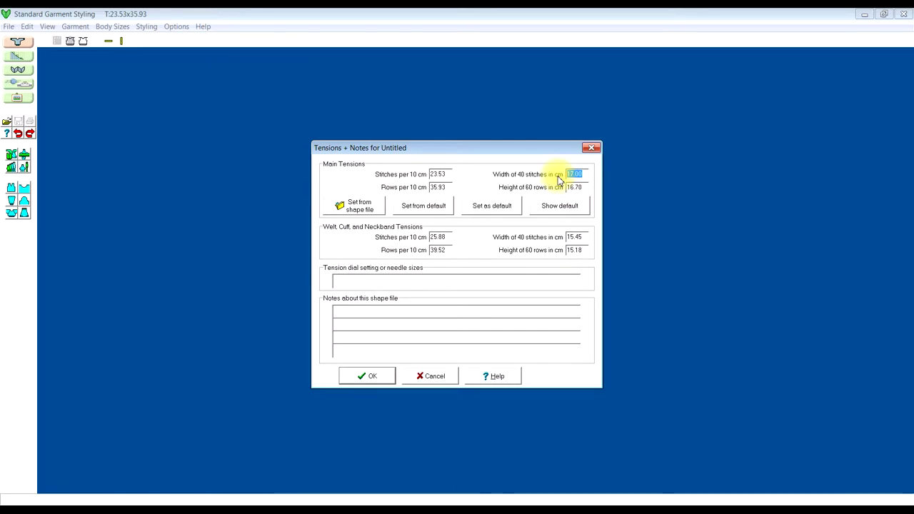
pyautogui.write('17')
pyautogui.doubleClick(576, 187)
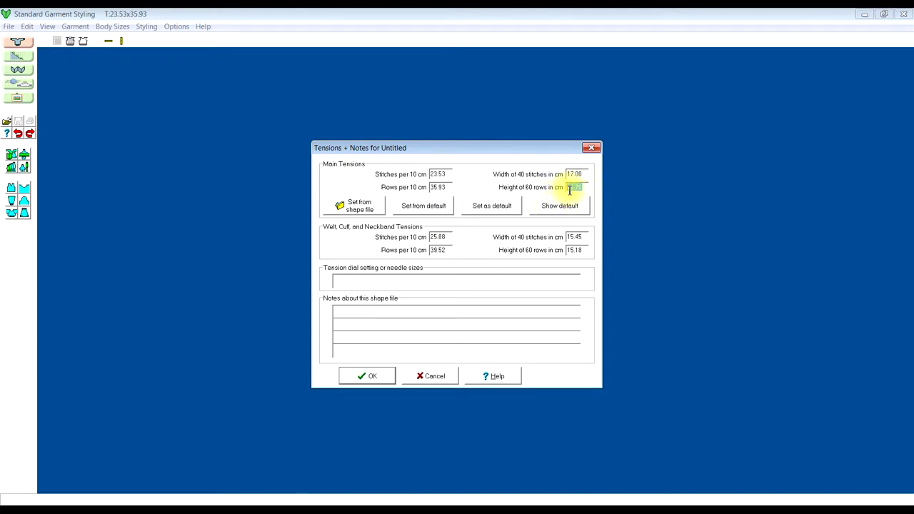
pyautogui.write('1')
pyautogui.write('9')
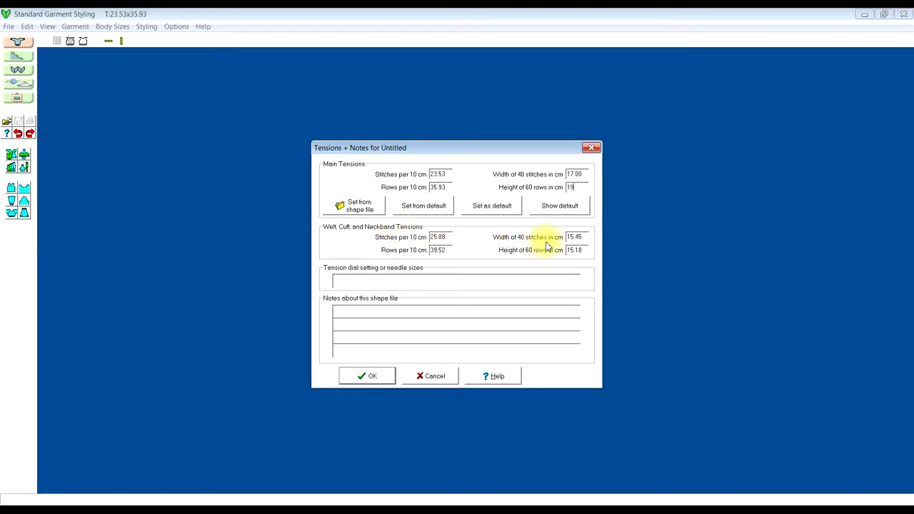
pyautogui.click(585, 238)
pyautogui.moveTo(584, 238); pyautogui.dragTo(557, 244)
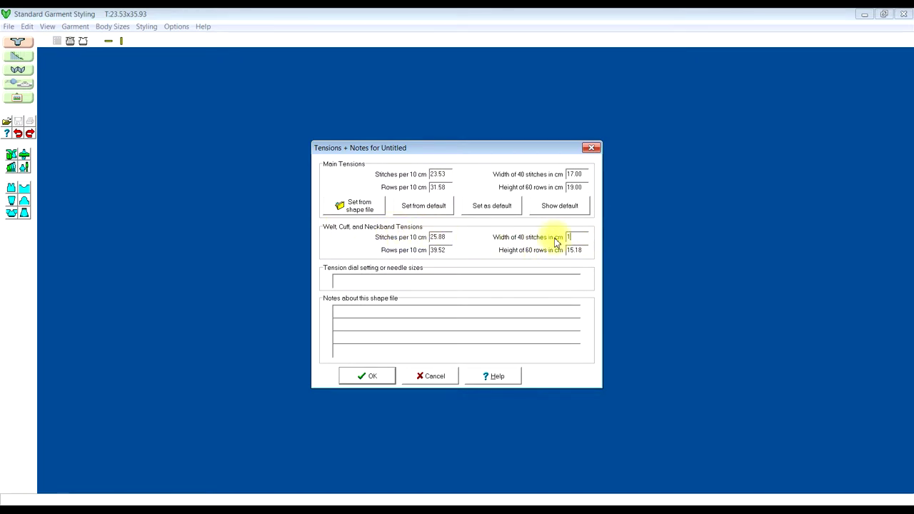
pyautogui.write('17')
pyautogui.moveTo(583, 248); pyautogui.dragTo(559, 252)
# - Set welt row height to 19 cm and record the tension dial as 'stitch 3 lk150'
pyautogui.write('19')
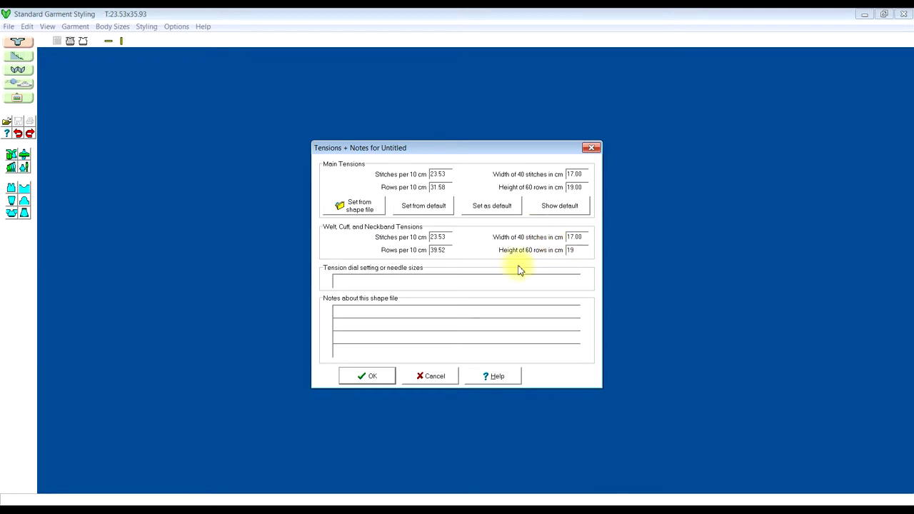
pyautogui.click(472, 281)
pyautogui.write('itch')
pyautogui.write(' 3 lk150')
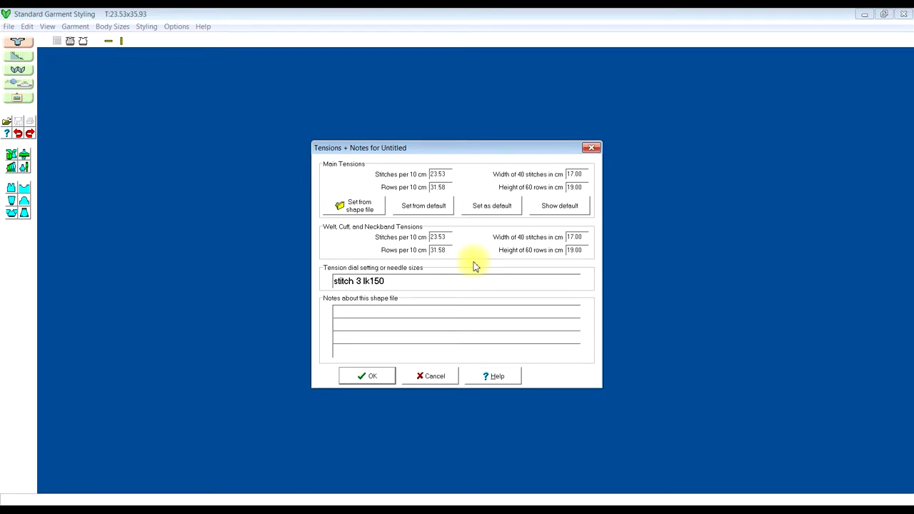
# - Add the note 'multi welt, plain bodice' and confirm the tensions
pyautogui.click(399, 310)
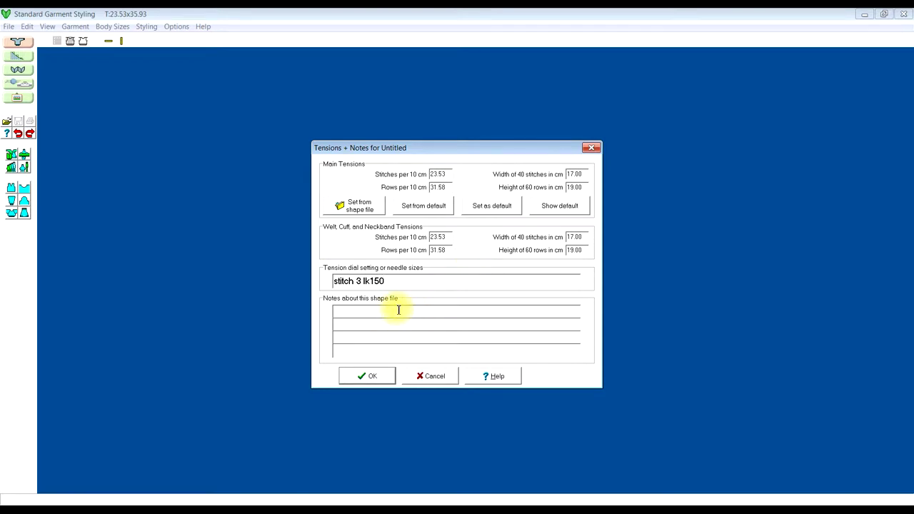
pyautogui.write('multi welt')
pyautogui.write(', plain bodice')
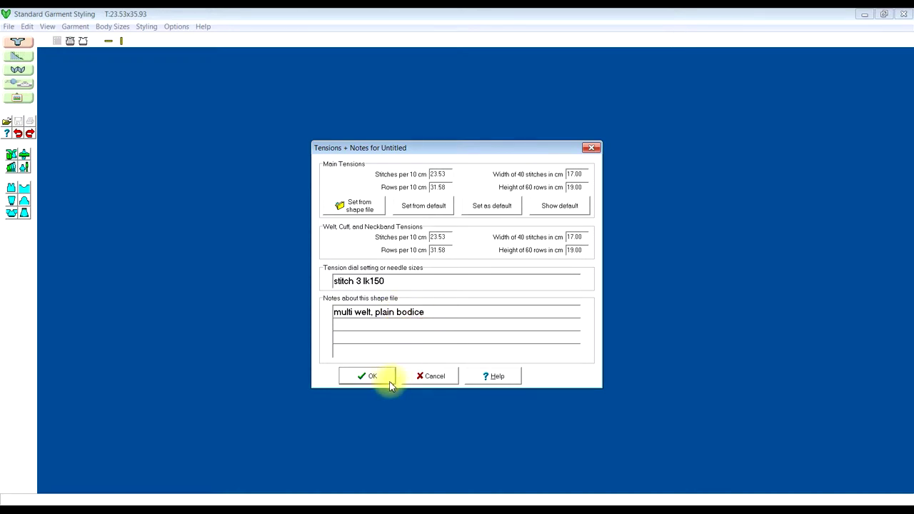
pyautogui.click(381, 378)
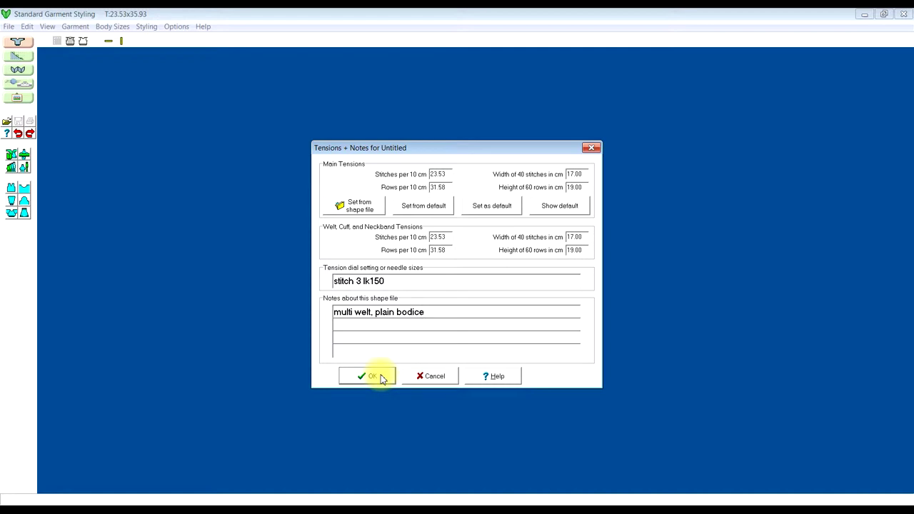
# - Apply the Classic ease table and choose a standard child body size
pyautogui.click(383, 373)
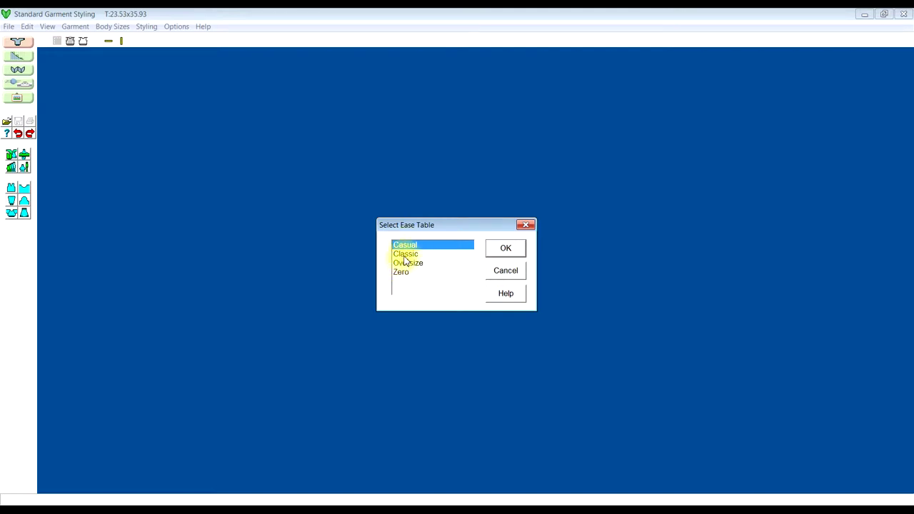
pyautogui.click(404, 255)
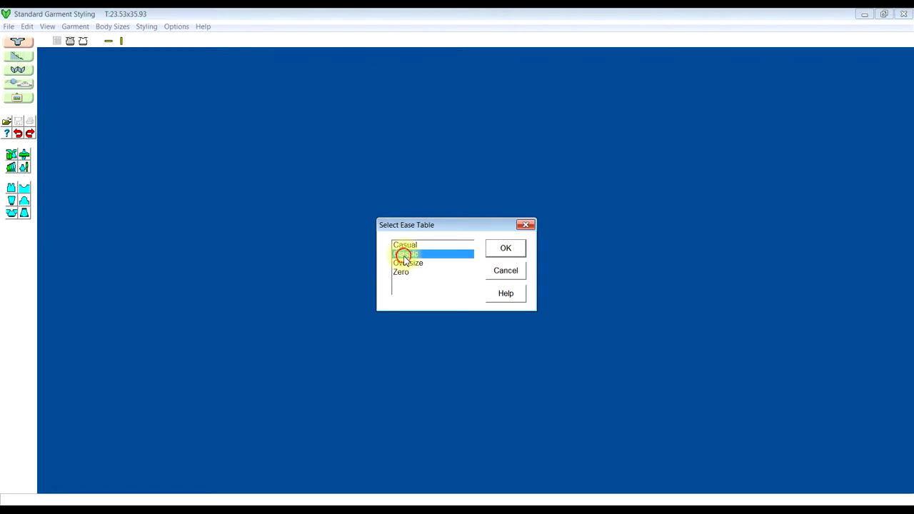
pyautogui.click(497, 249)
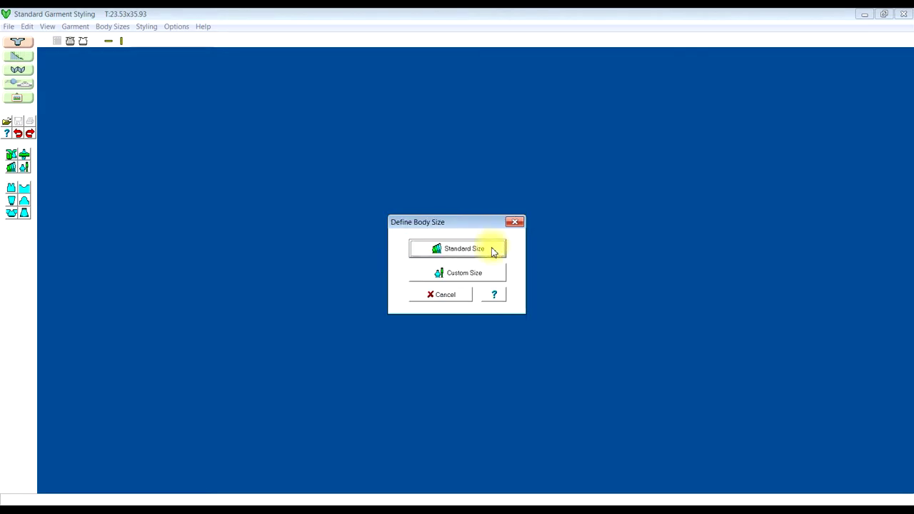
pyautogui.click(493, 250)
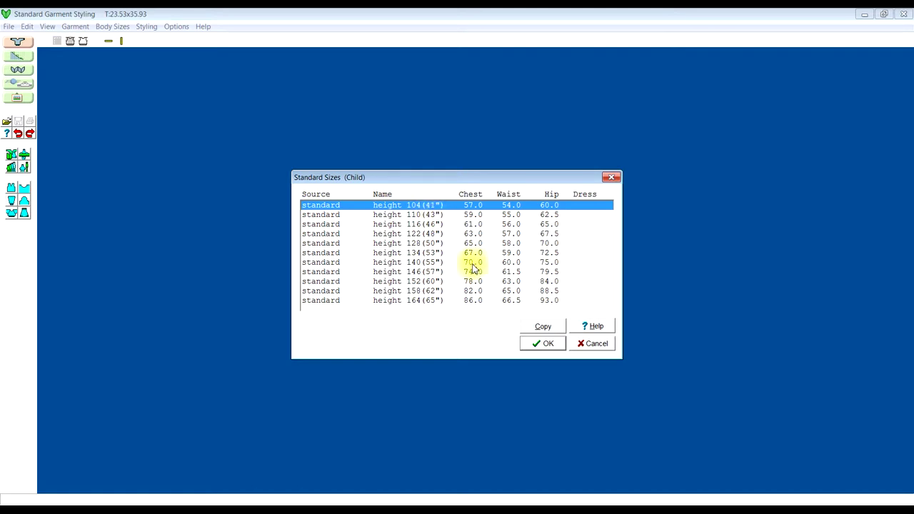
# - Accept the height 104 (41") size and check nape length, shoulder, waist/hip and chest measurements
pyautogui.click(543, 343)
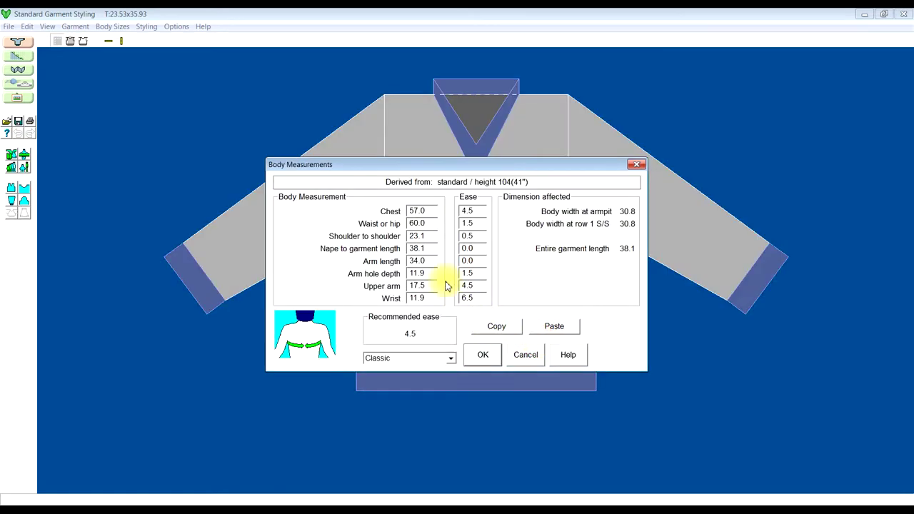
pyautogui.moveTo(429, 166)
pyautogui.mouseDown()
pyautogui.moveTo(439, 149)
pyautogui.moveTo(428, 159)
pyautogui.mouseUp()
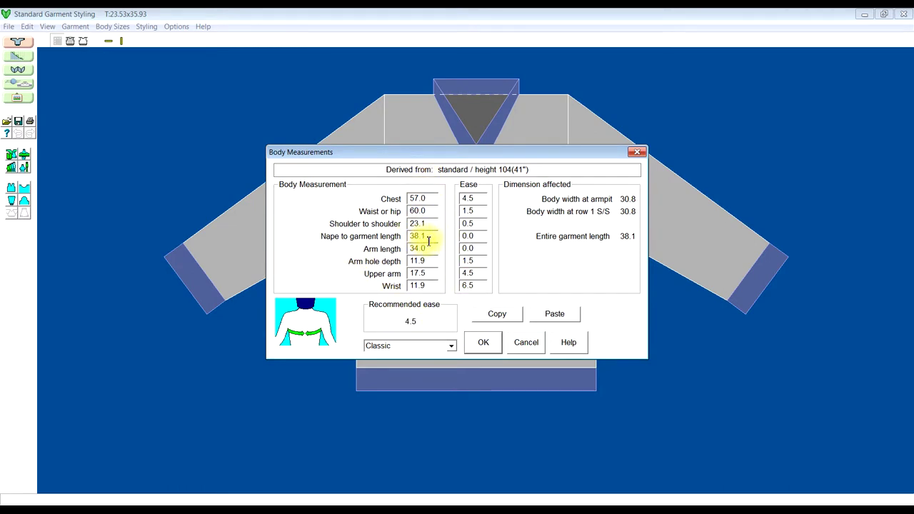
pyautogui.moveTo(428, 240); pyautogui.dragTo(409, 236)
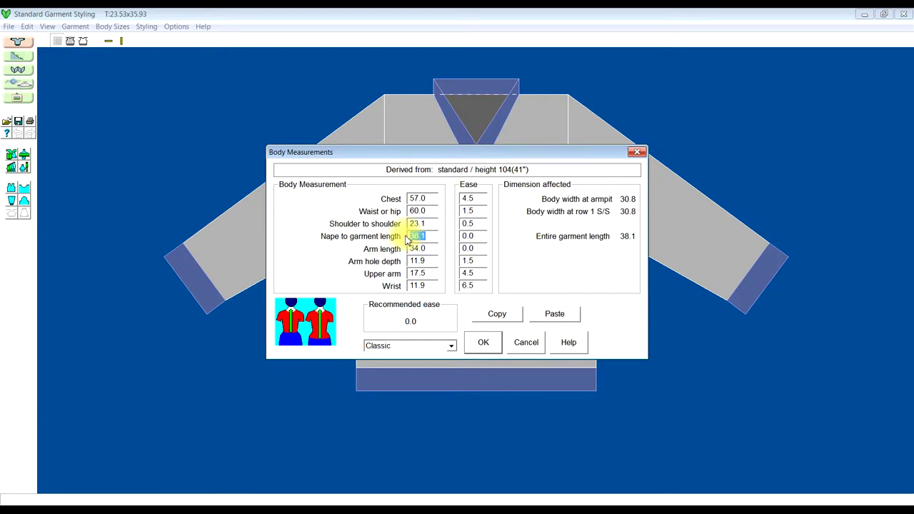
pyautogui.click(427, 224)
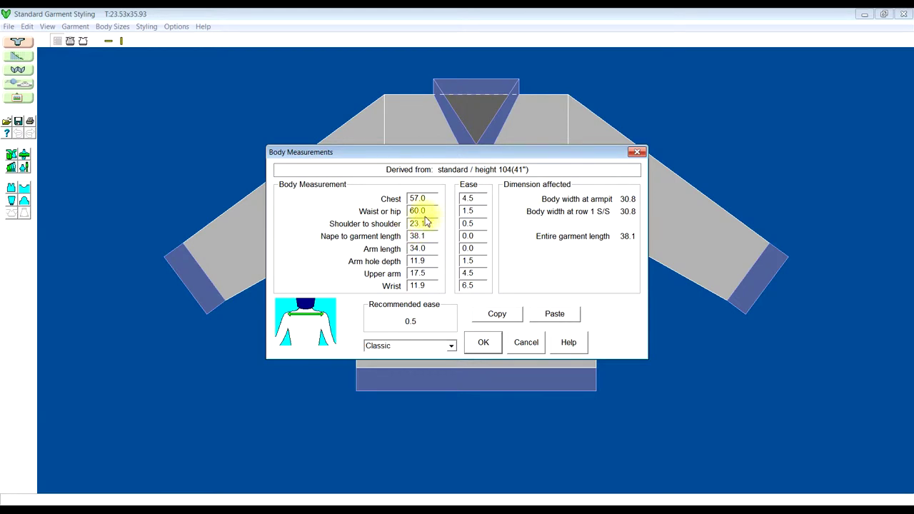
pyautogui.click(425, 211)
pyautogui.click(433, 209)
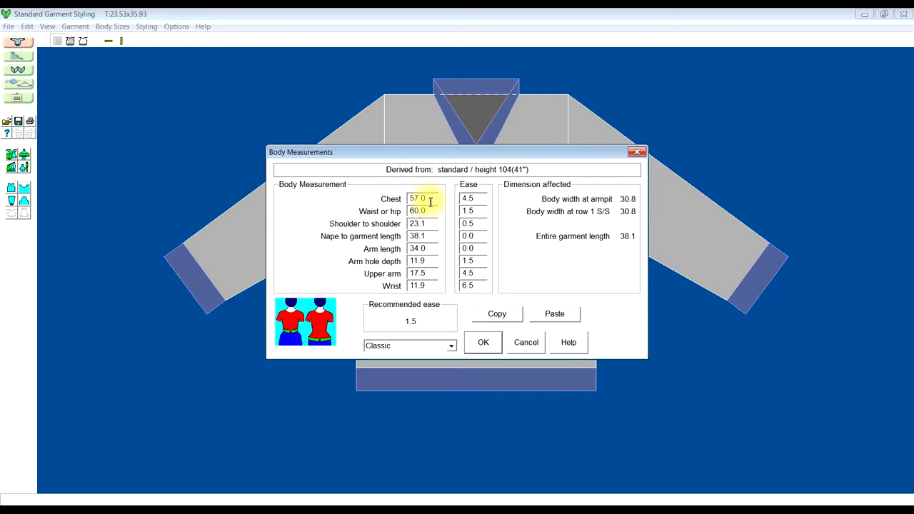
pyautogui.click(428, 198)
# - Check arm length, upper arm and wrist, review shoulder and chest, then accept the measurements
pyautogui.click(429, 225)
pyautogui.click(428, 248)
pyautogui.click(422, 261)
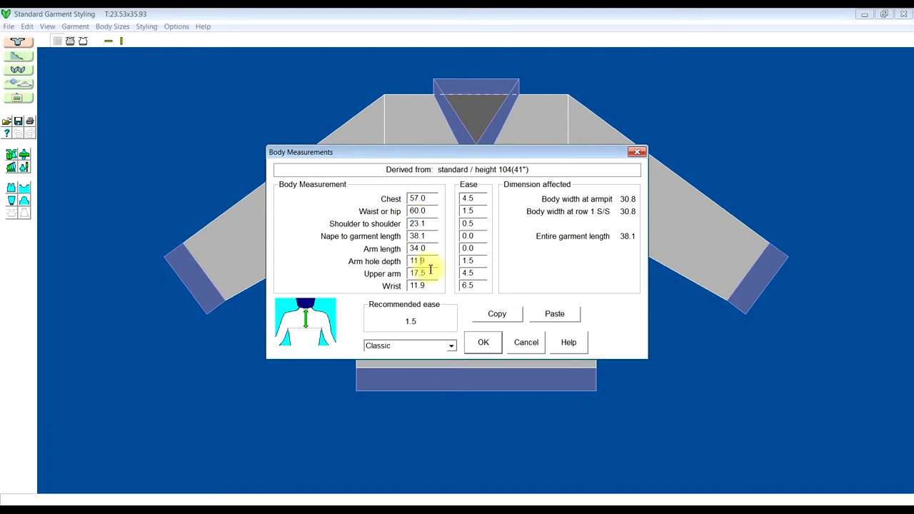
pyautogui.click(425, 273)
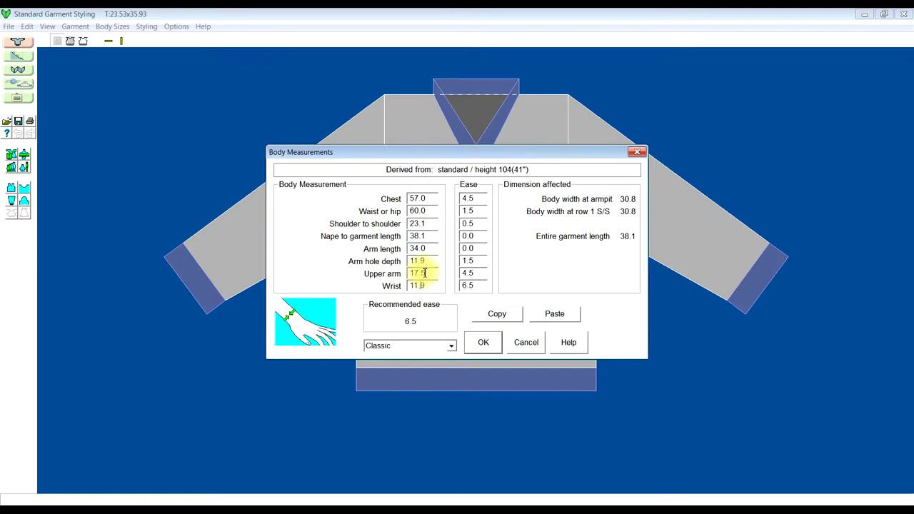
pyautogui.click(422, 274)
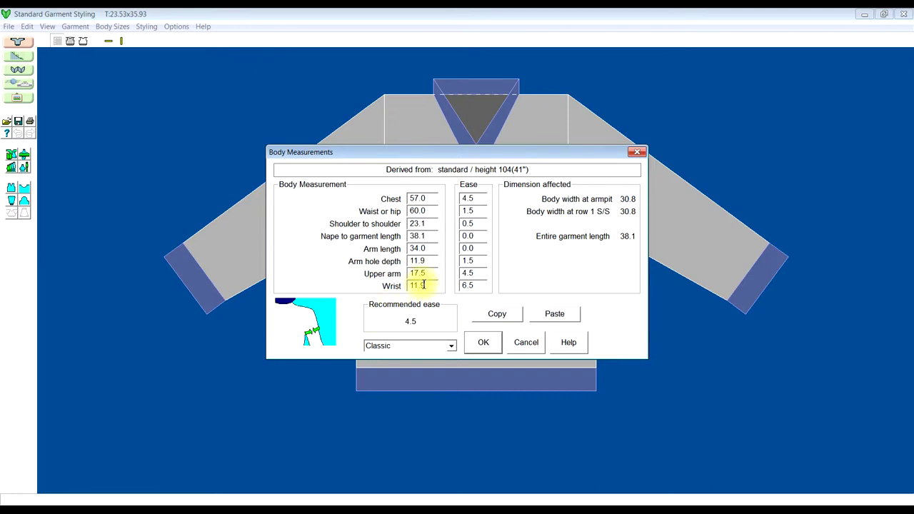
pyautogui.click(422, 285)
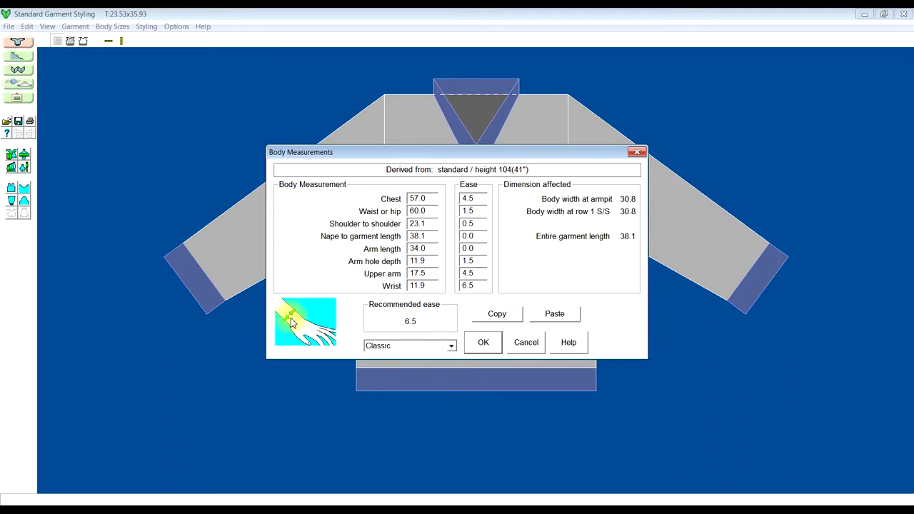
pyautogui.click(422, 274)
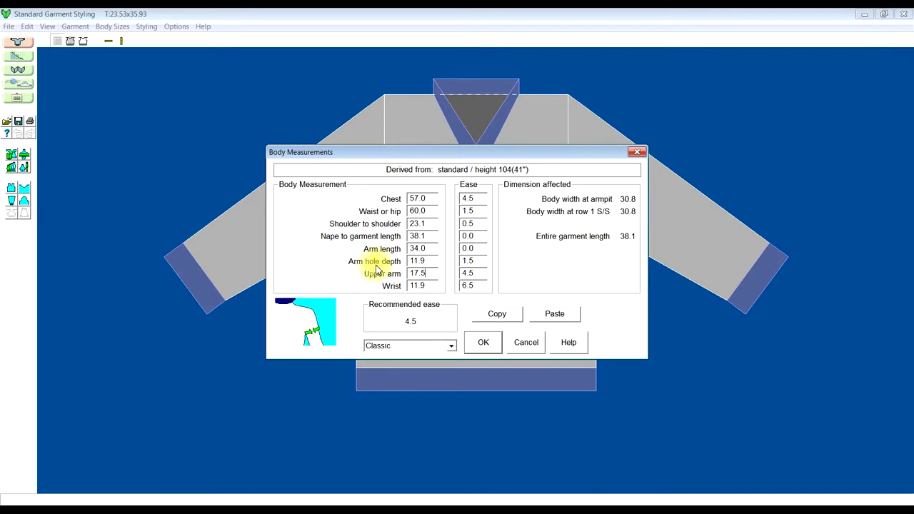
pyautogui.click(430, 248)
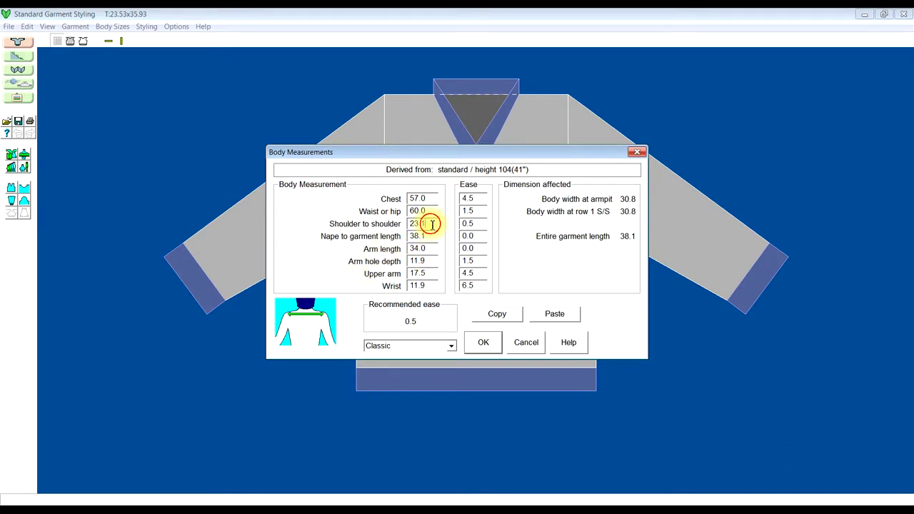
pyautogui.click(433, 199)
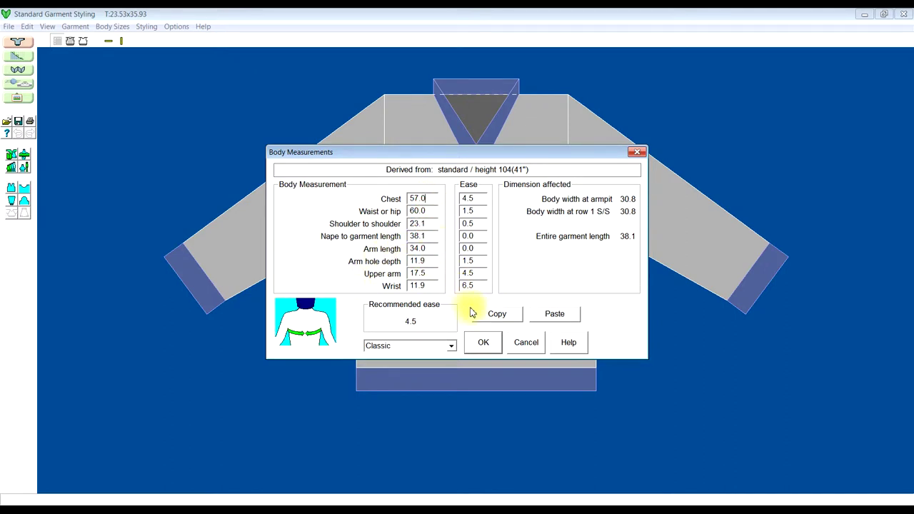
pyautogui.click(486, 345)
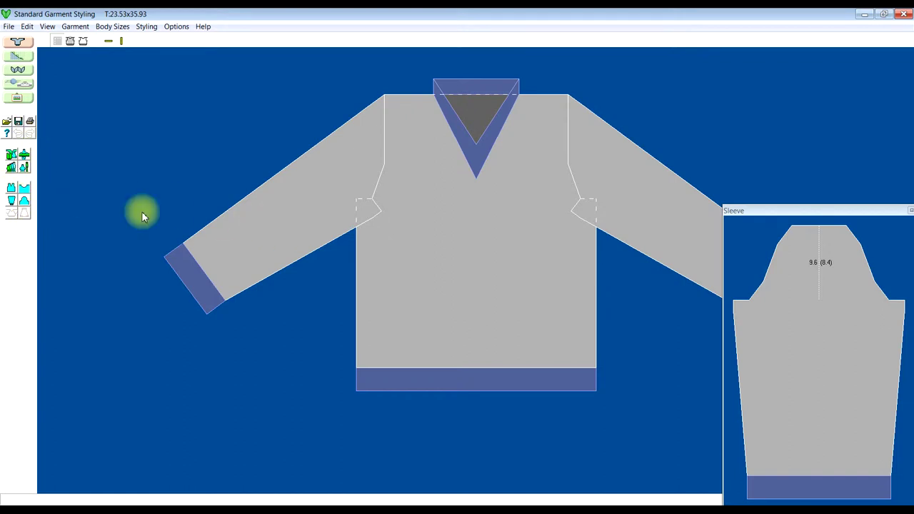
pyautogui.click(25, 191)
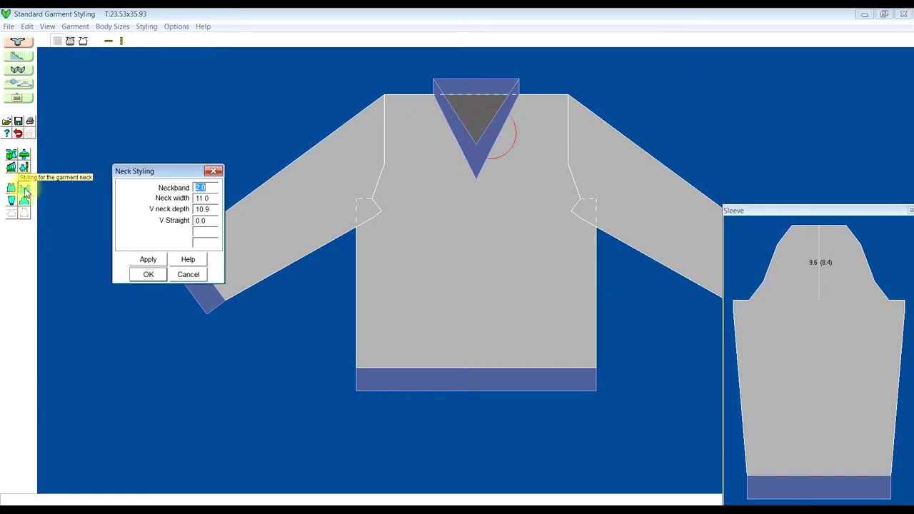
pyautogui.moveTo(183, 174); pyautogui.dragTo(193, 163)
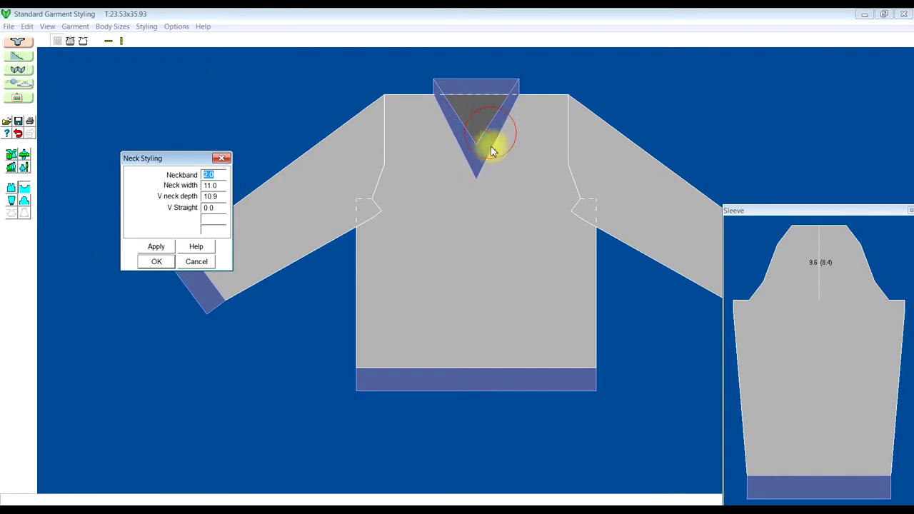
pyautogui.click(210, 175)
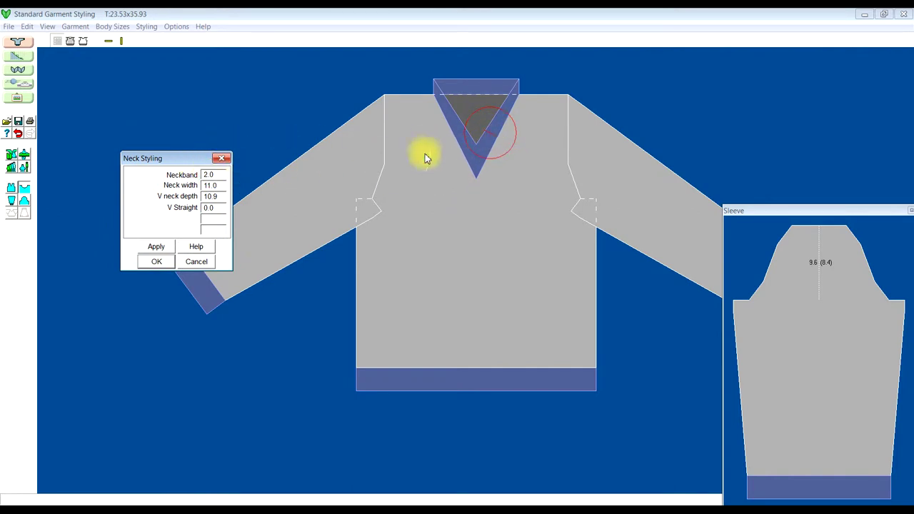
pyautogui.click(224, 186)
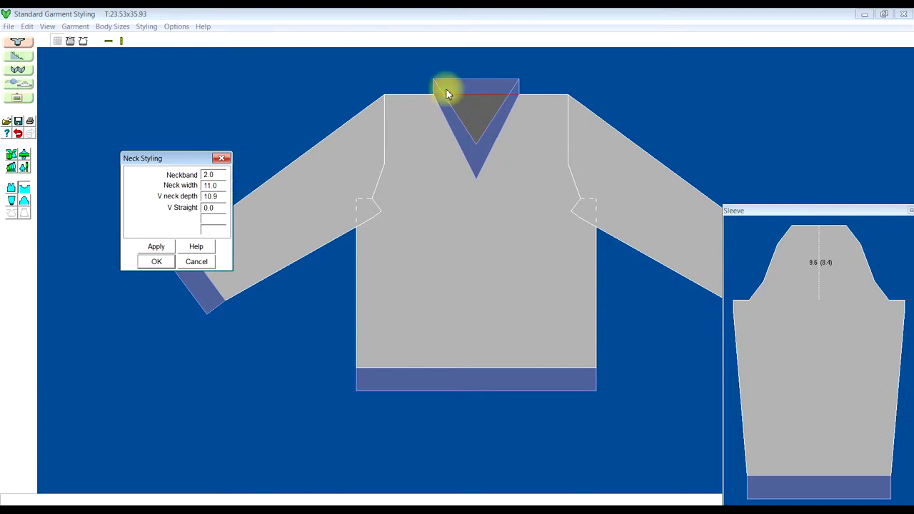
pyautogui.click(213, 195)
pyautogui.click(213, 207)
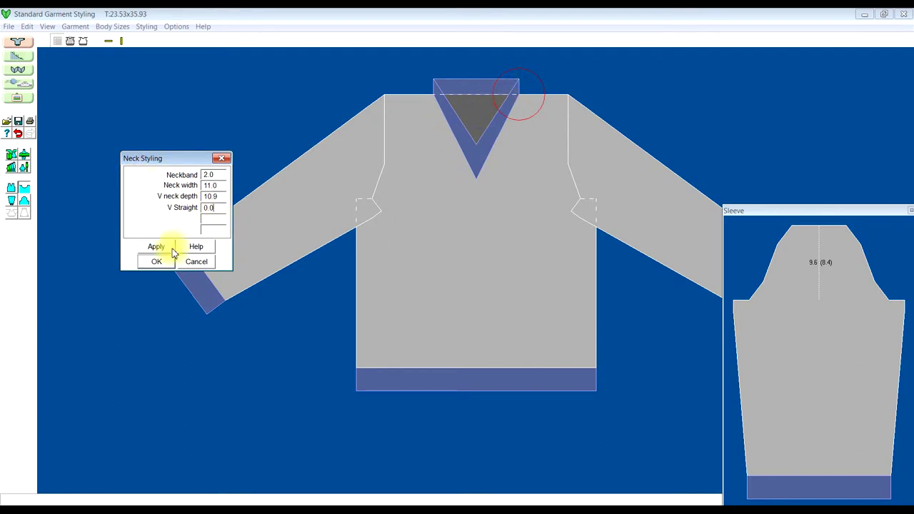
pyautogui.click(223, 161)
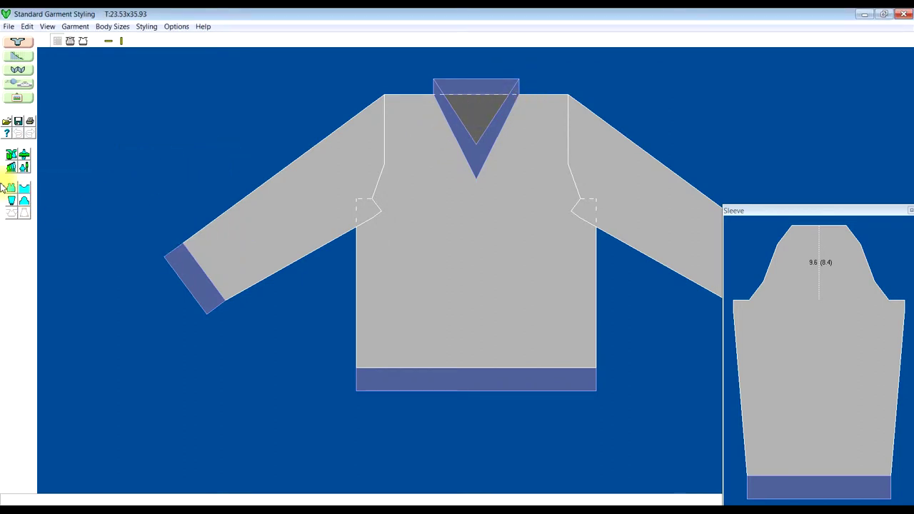
pyautogui.click(11, 187)
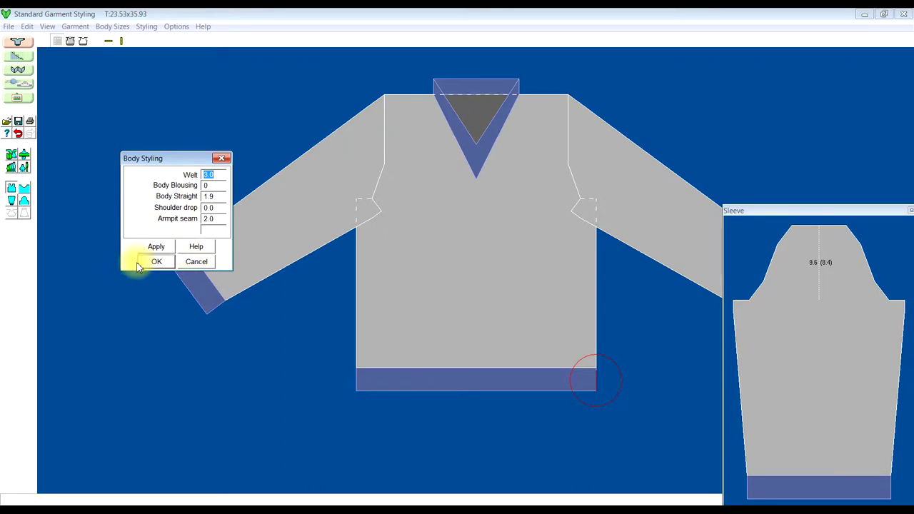
# - Start Save As into the designaknit videos folder on My Book (E:)
pyautogui.click(224, 160)
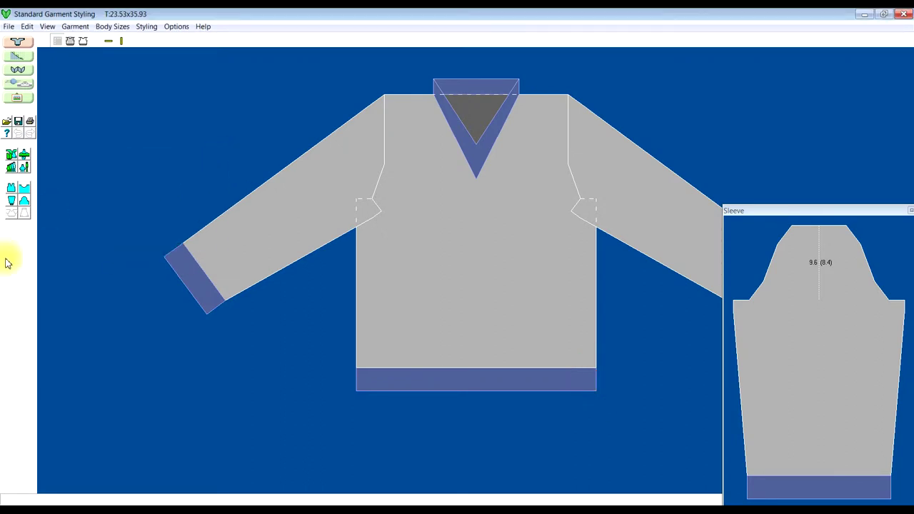
pyautogui.click(9, 26)
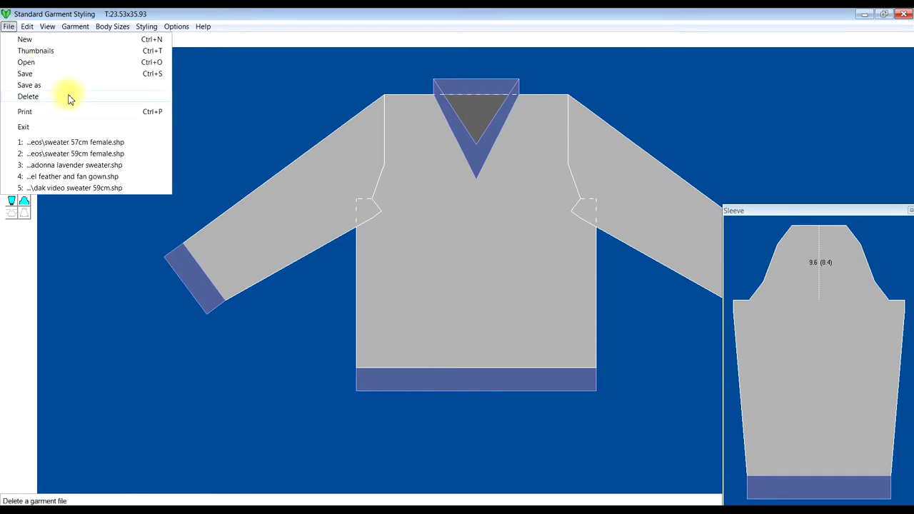
pyautogui.click(67, 85)
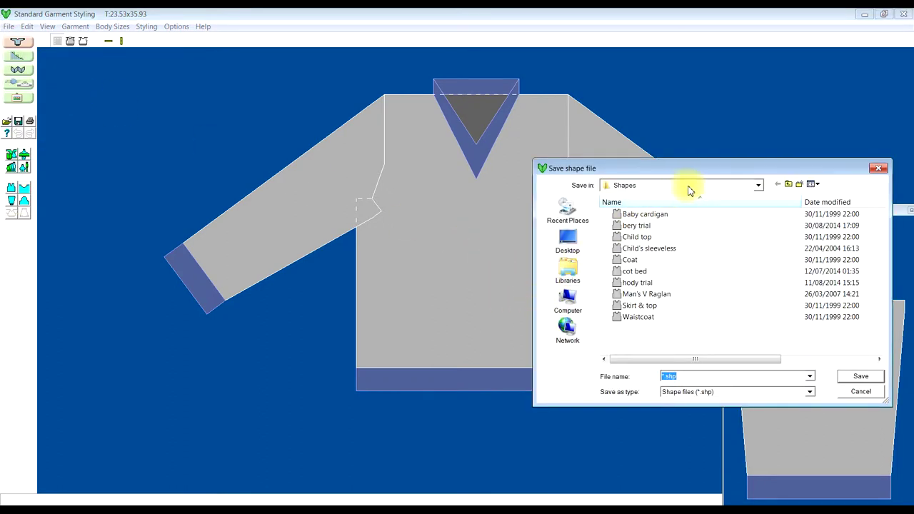
pyautogui.click(759, 187)
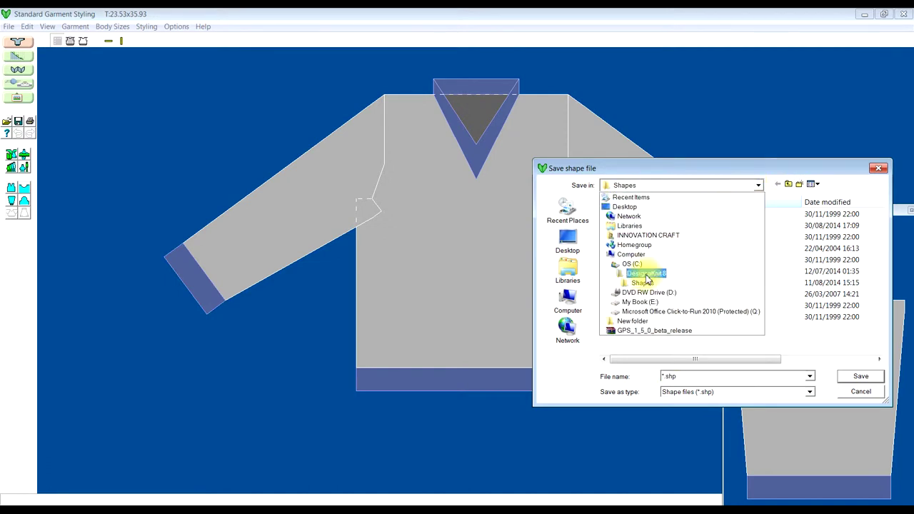
pyautogui.click(641, 304)
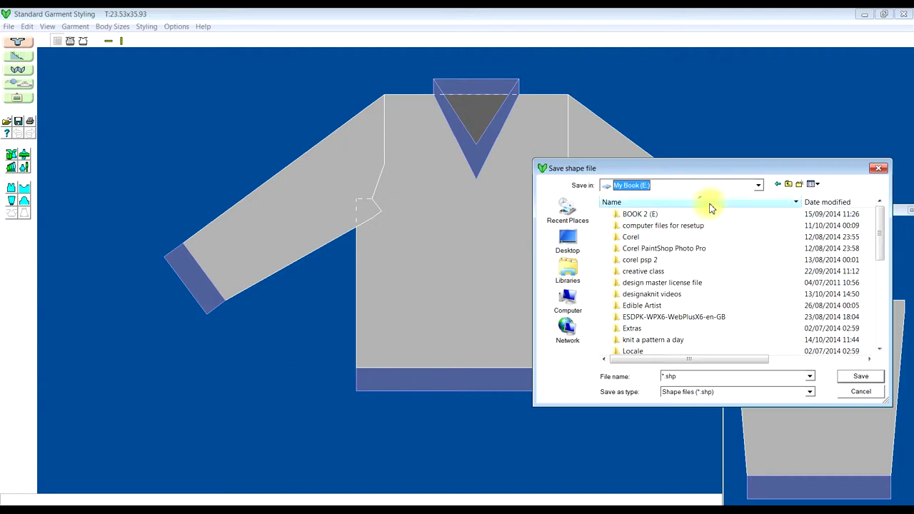
pyautogui.click(688, 297)
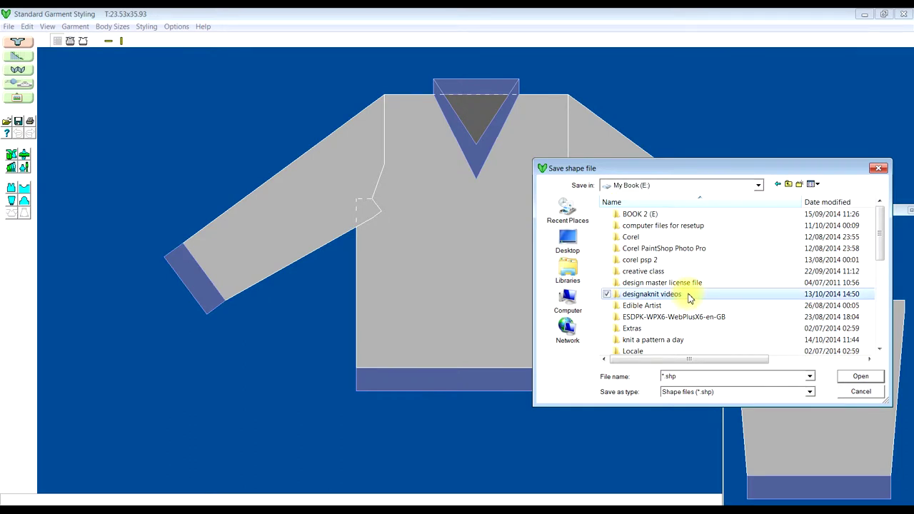
pyautogui.doubleClick(688, 295)
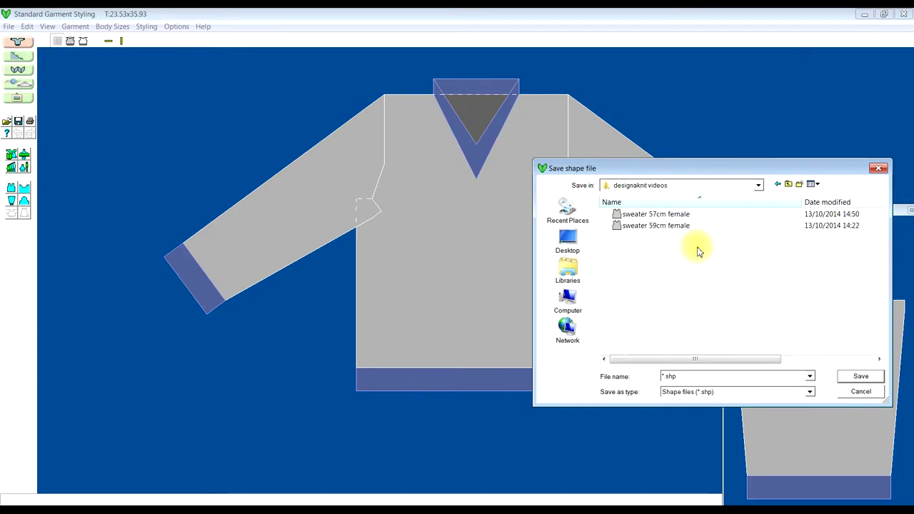
# - Name the file 'sweater 57cm female anino' and save it
pyautogui.click(680, 215)
pyautogui.click(606, 214)
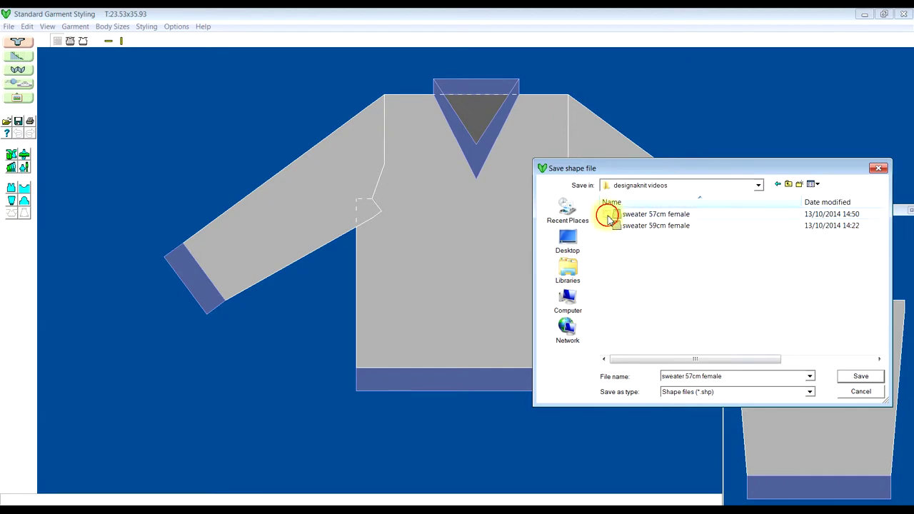
pyautogui.doubleClick(725, 376)
pyautogui.click(728, 377)
pyautogui.write('a')
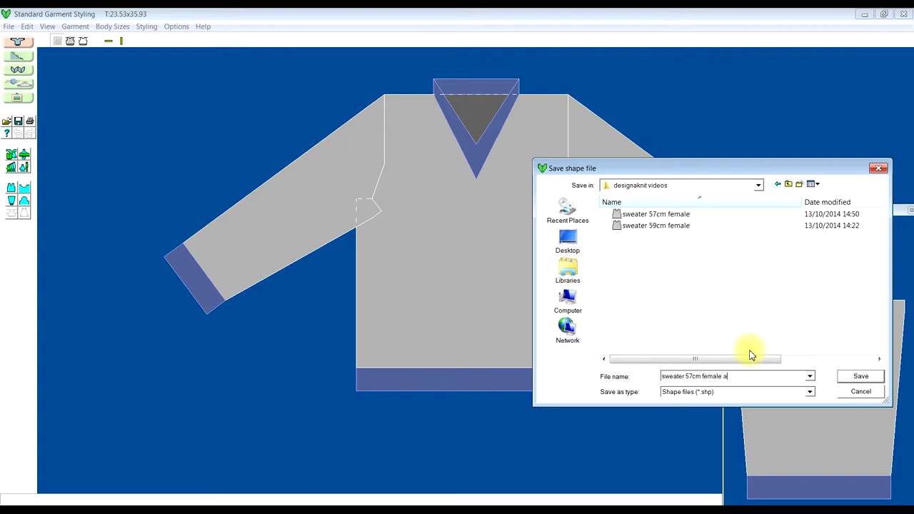
pyautogui.write('nino')
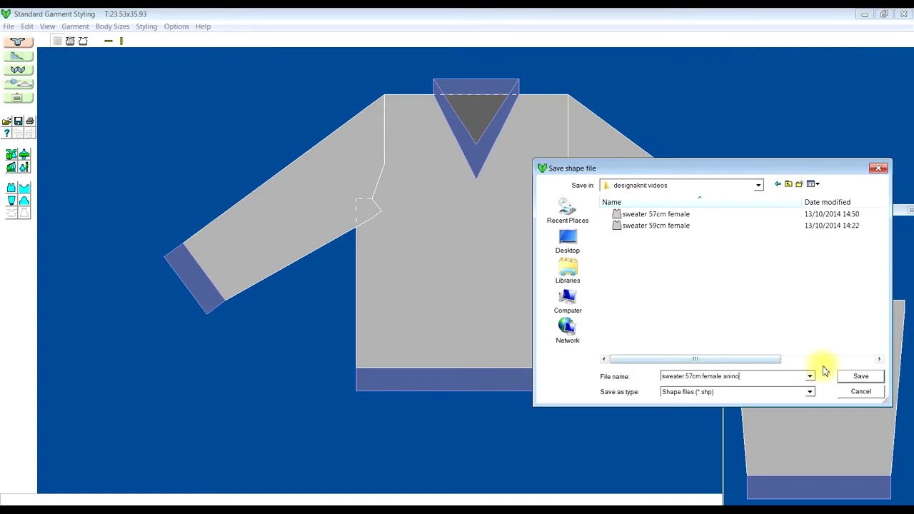
pyautogui.click(872, 378)
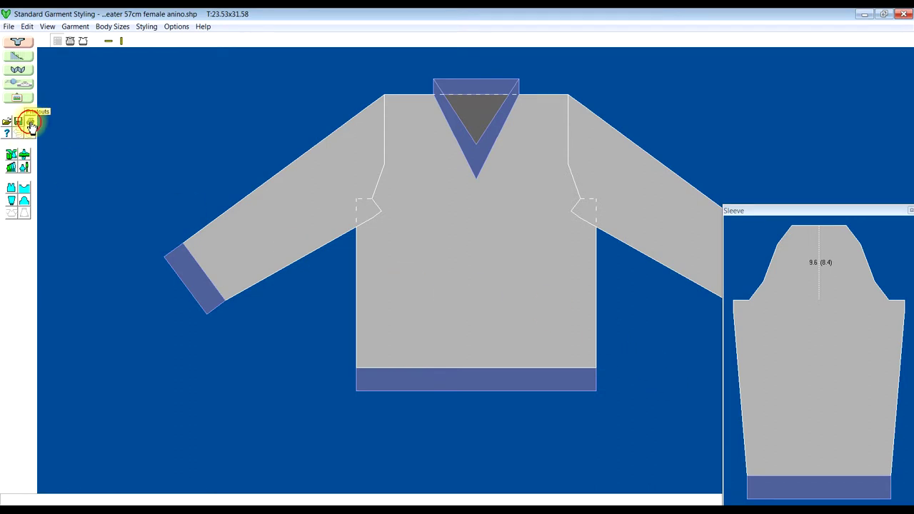
# - Select only the BACK piece for a Garment text printout preview
pyautogui.click(32, 124)
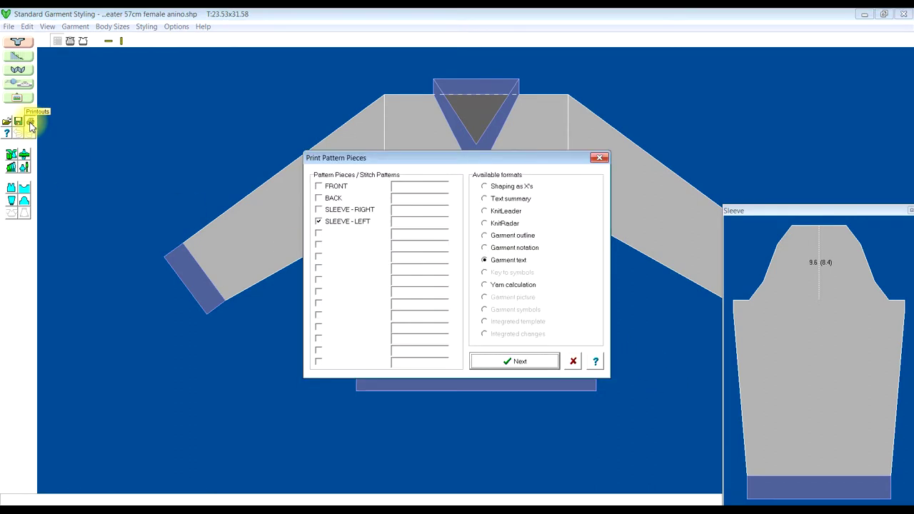
pyautogui.click(319, 222)
pyautogui.click(319, 198)
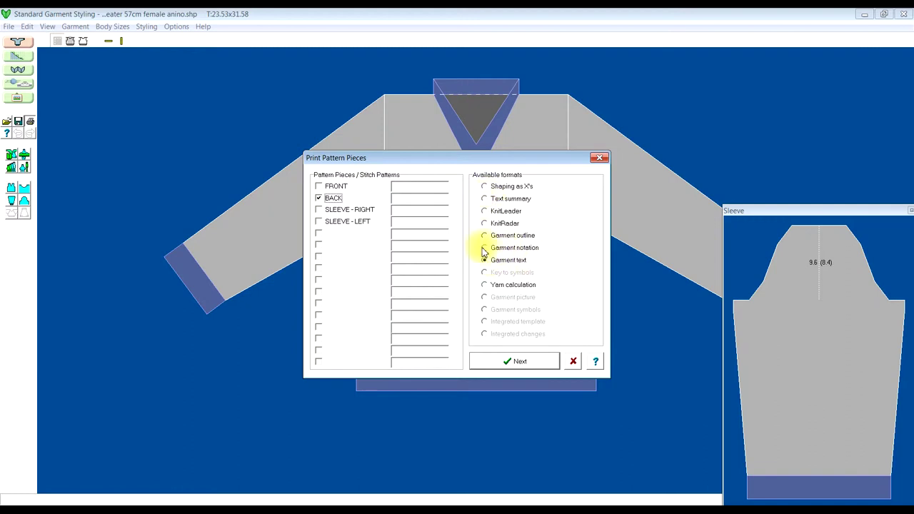
pyautogui.click(493, 361)
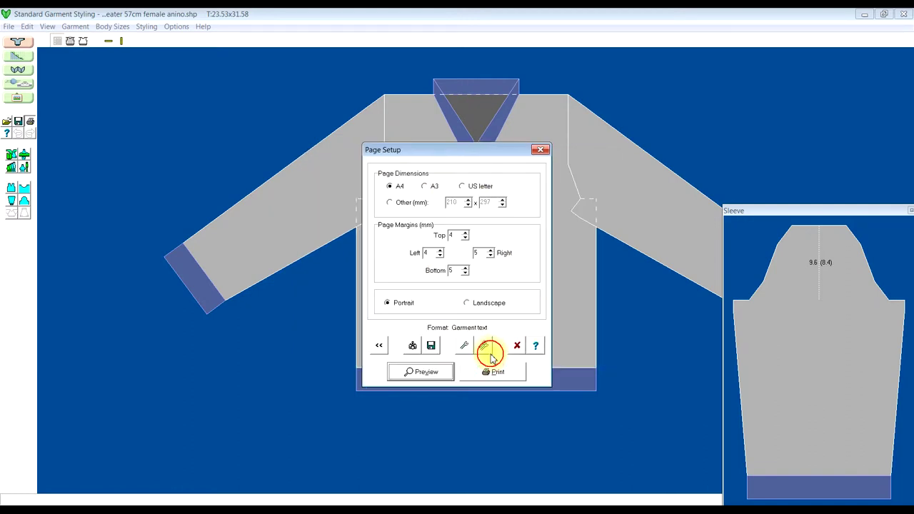
pyautogui.click(426, 372)
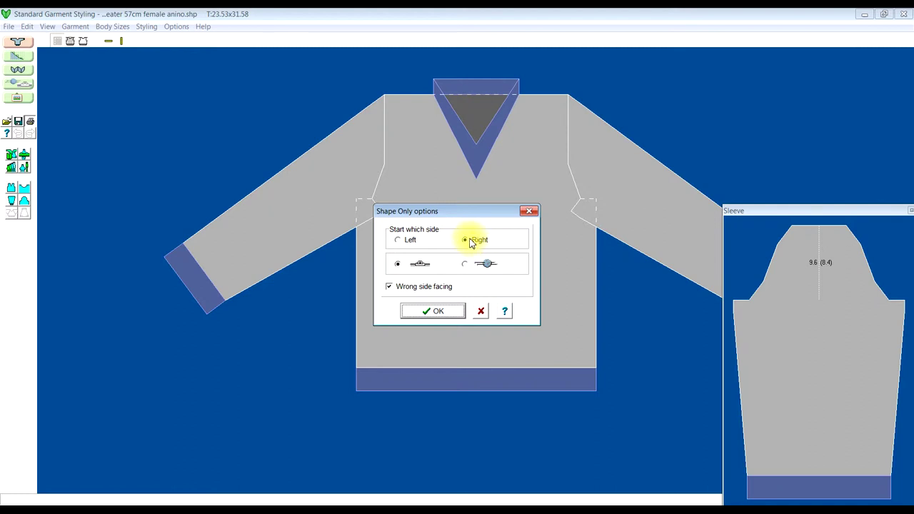
# - Set Start Right with wrong side facing and show the preview
pyautogui.click(400, 243)
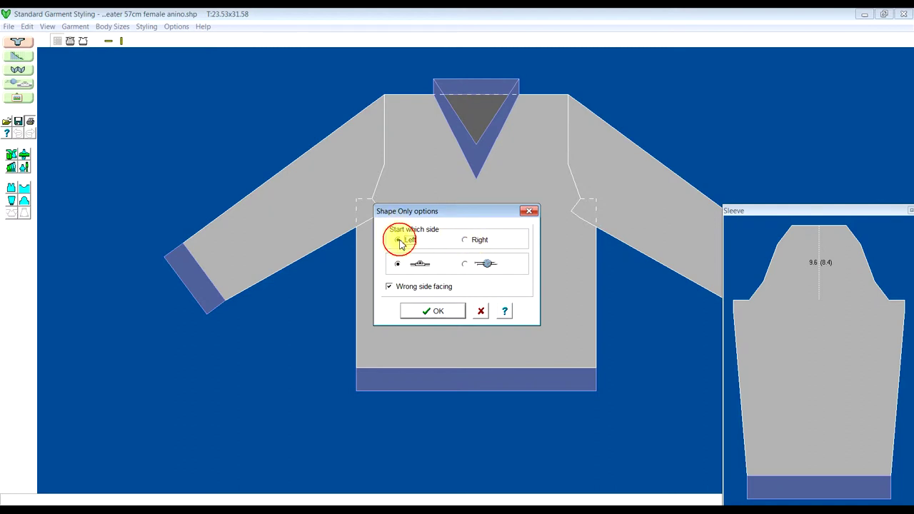
pyautogui.click(466, 241)
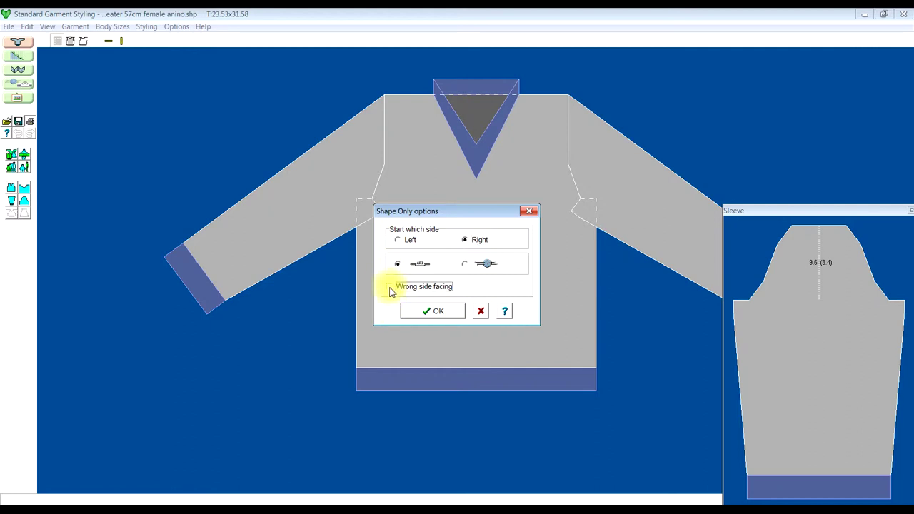
pyautogui.click(390, 288)
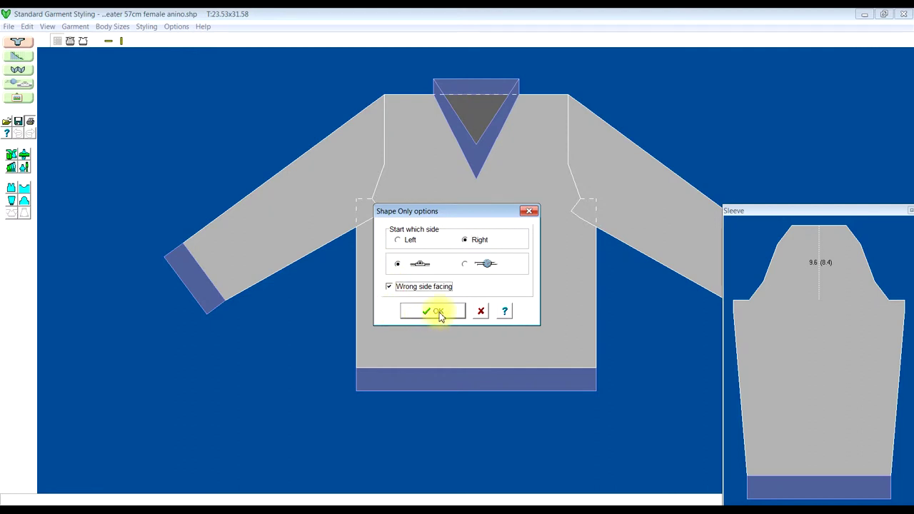
pyautogui.click(437, 312)
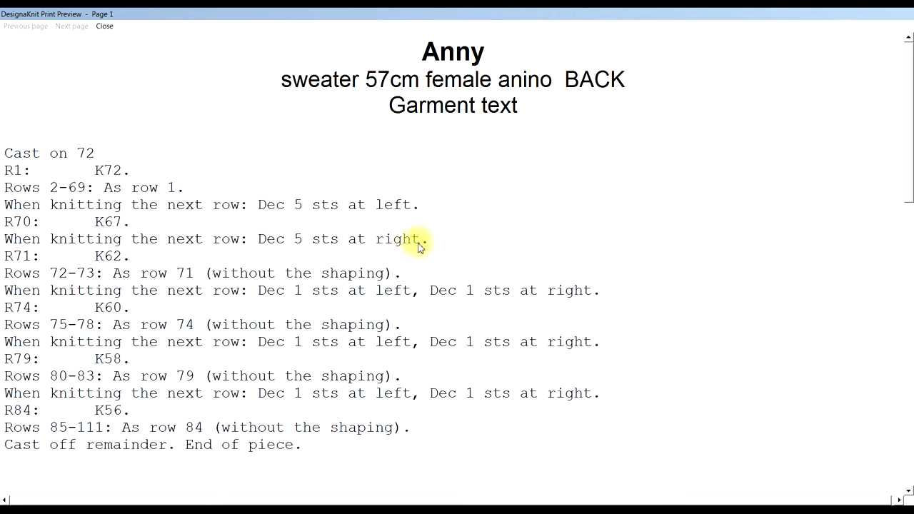
# - Close the print preview after reading the back's written instructions
pyautogui.click(101, 27)
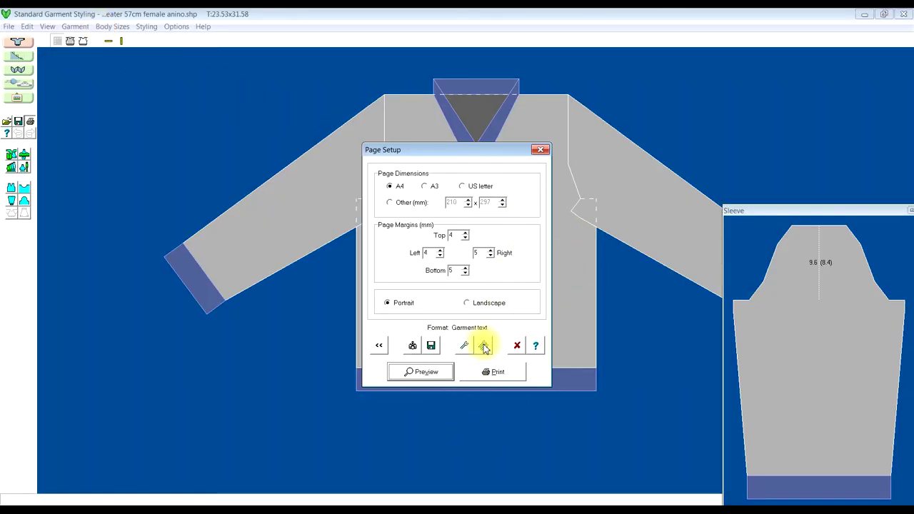
# - Re-preview the BACK garment text via Output Options, then close the preview and Page Setup
pyautogui.click(485, 348)
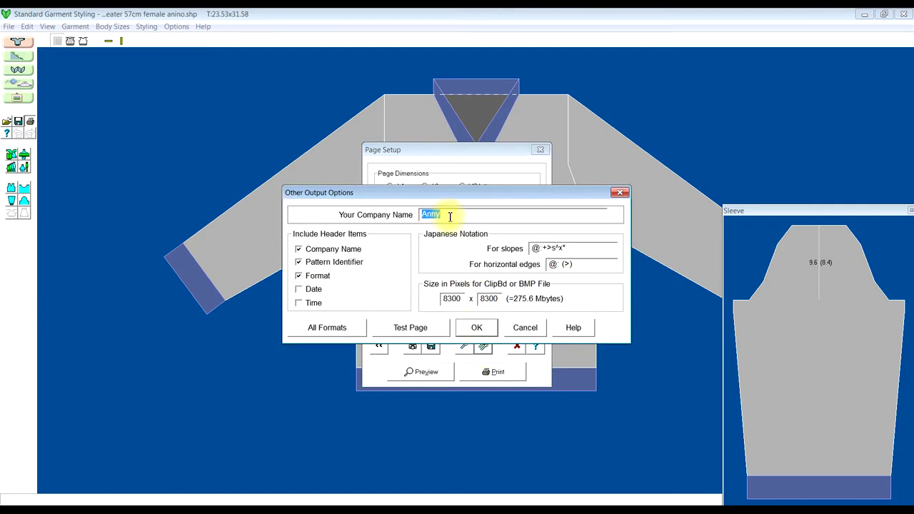
pyautogui.write('ino')
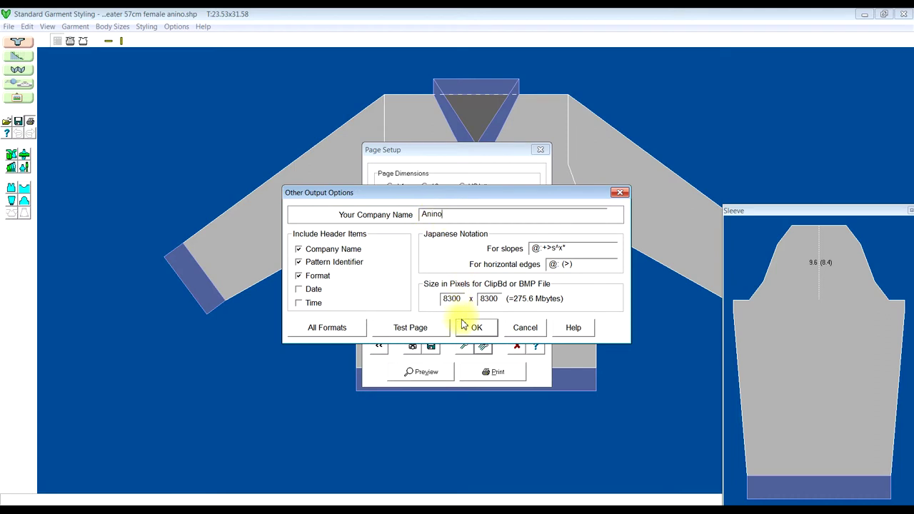
pyautogui.click(468, 325)
pyautogui.click(421, 372)
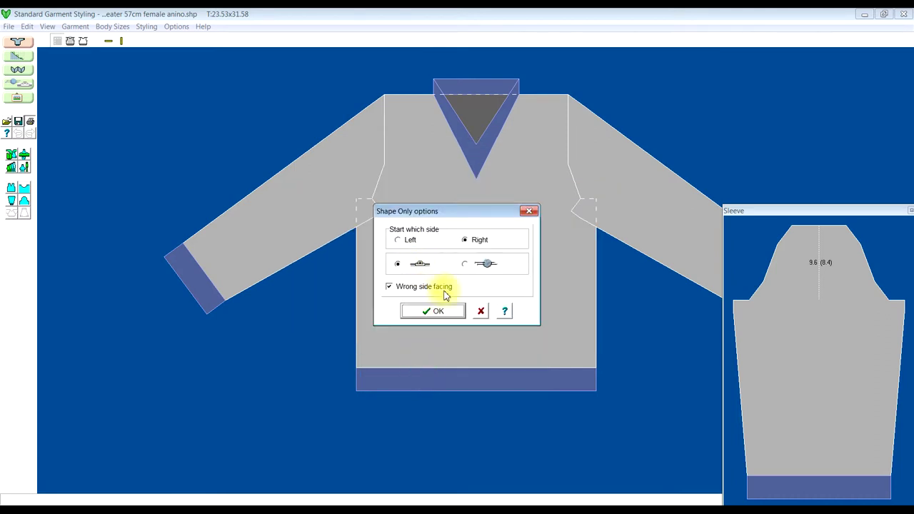
pyautogui.click(437, 312)
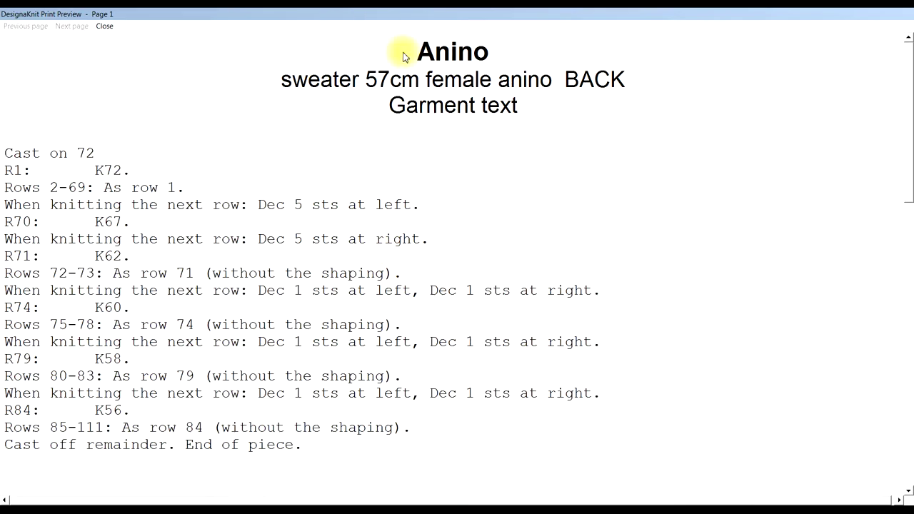
pyautogui.click(100, 27)
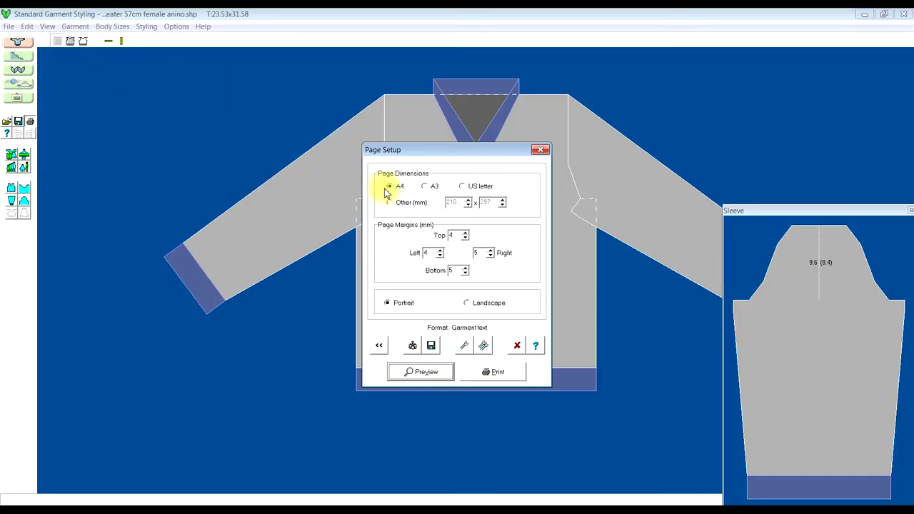
pyautogui.click(540, 149)
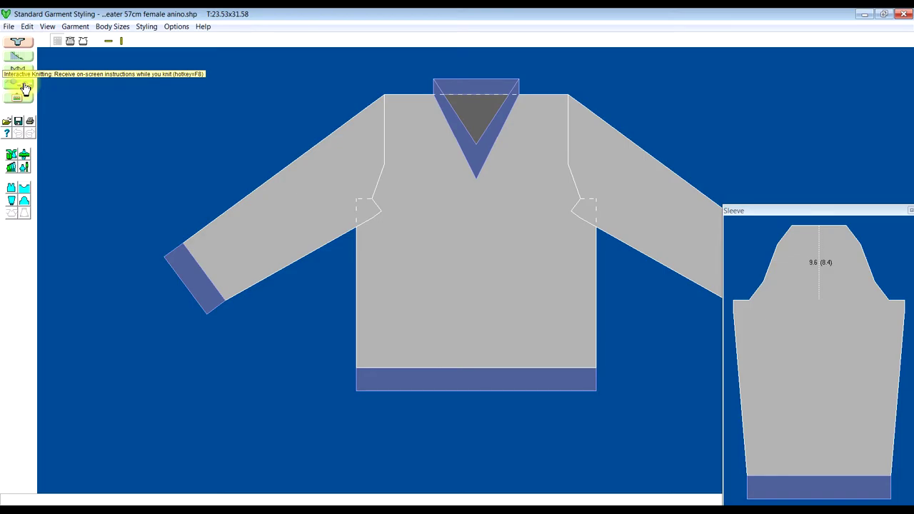
# - Load the FRONT piece of the sweater 57cm female anino shape file into Interactive Knitting
pyautogui.click(25, 87)
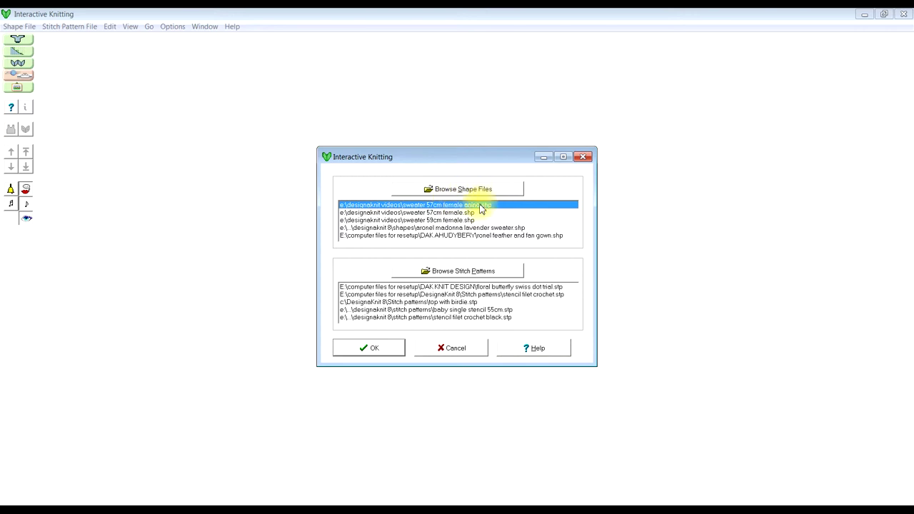
pyautogui.click(380, 349)
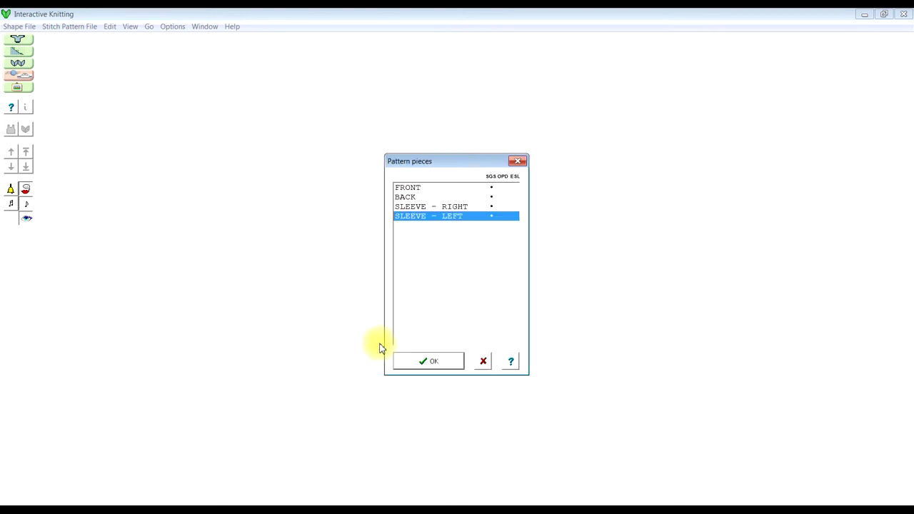
pyautogui.click(415, 189)
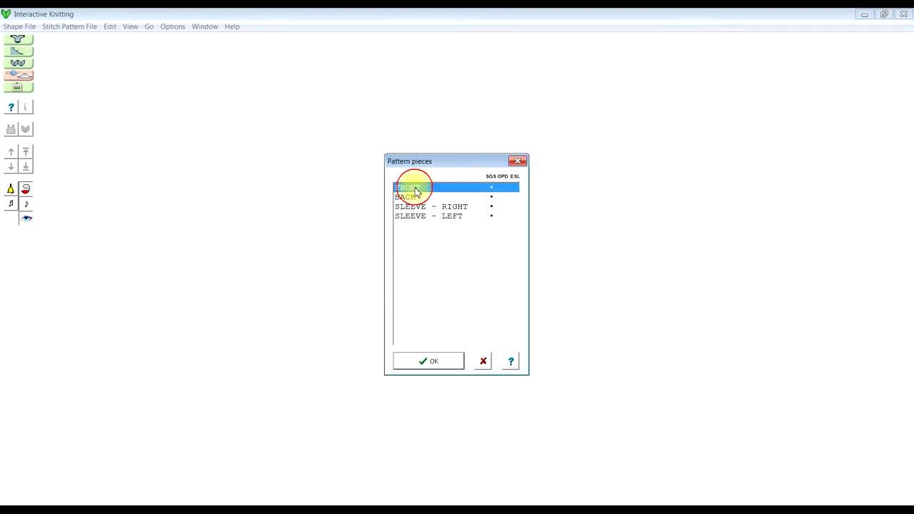
pyautogui.click(440, 363)
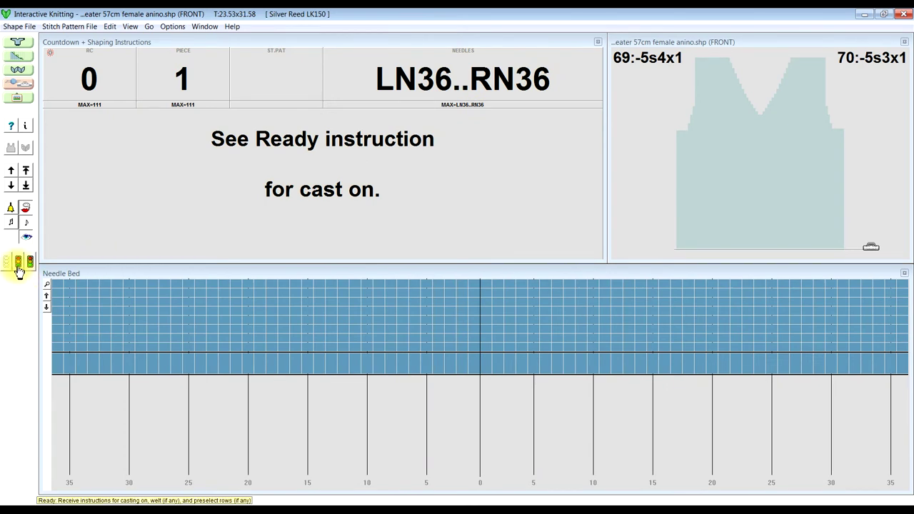
pyautogui.click(19, 264)
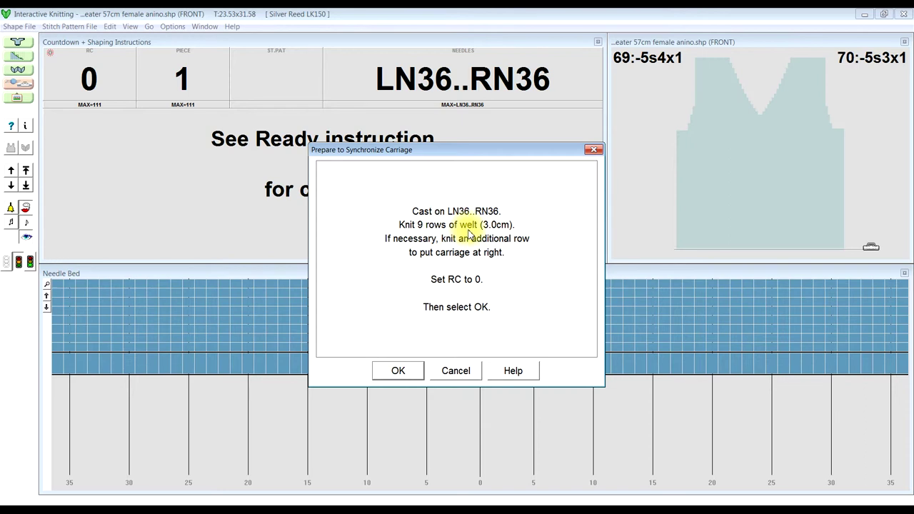
pyautogui.click(406, 370)
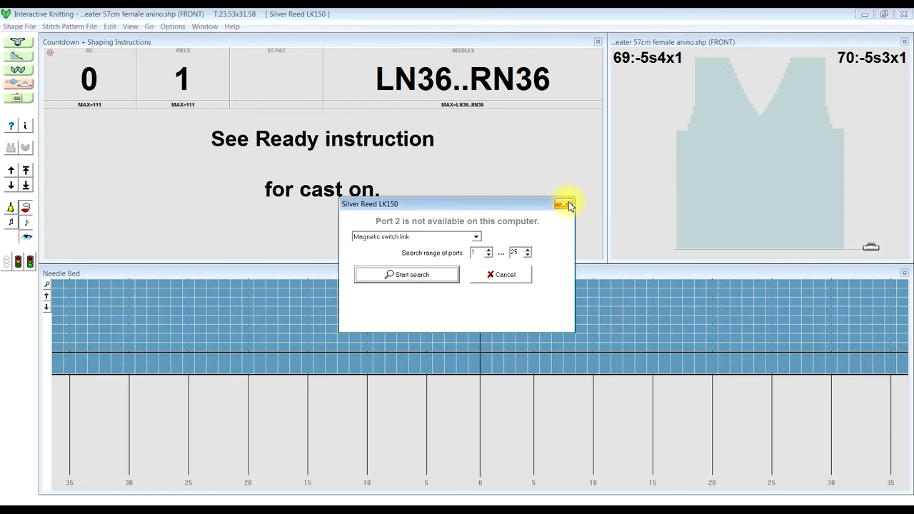
pyautogui.click(565, 205)
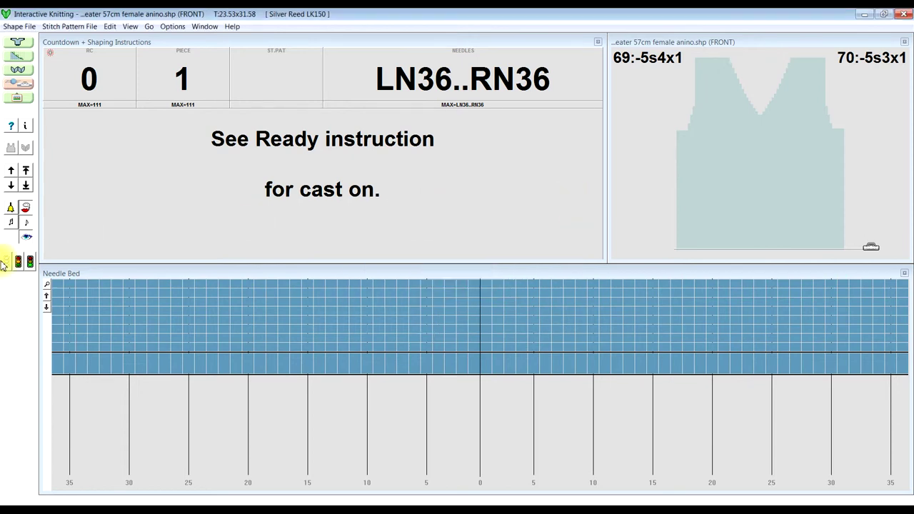
# - Step the FRONT forward and back through carriage passes, reaching row 8 with 61 rows left
pyautogui.click(11, 173)
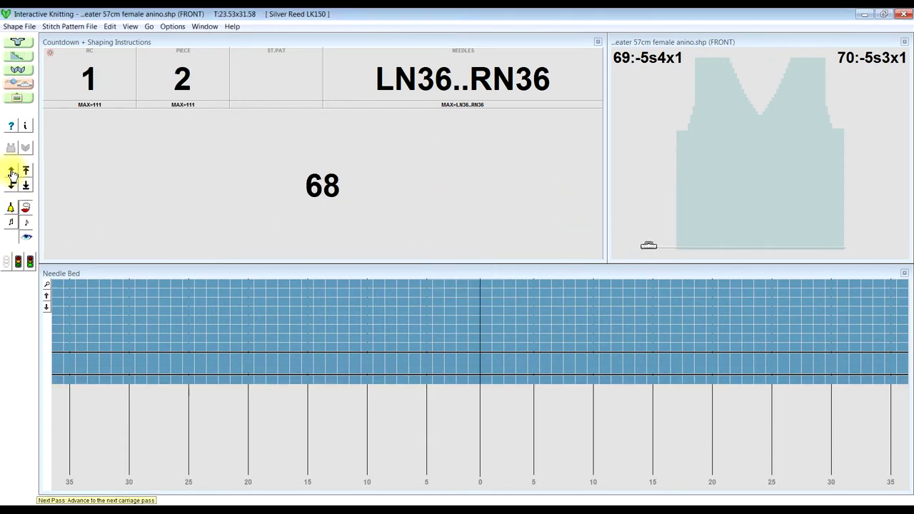
pyautogui.click(12, 172)
pyautogui.click(12, 173)
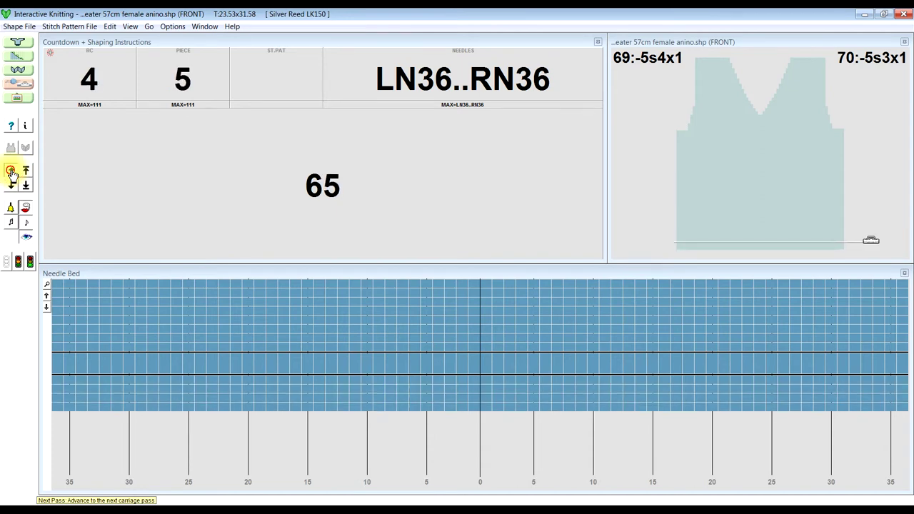
pyautogui.click(10, 171)
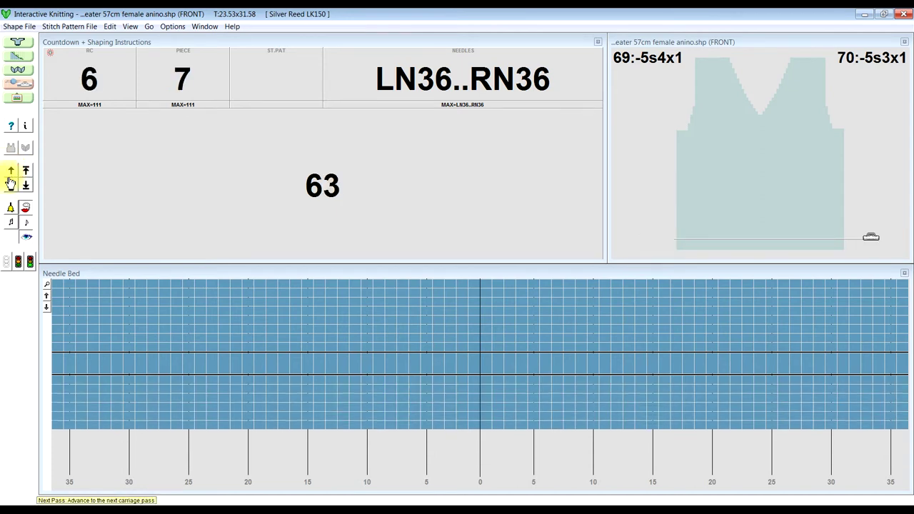
pyautogui.click(11, 187)
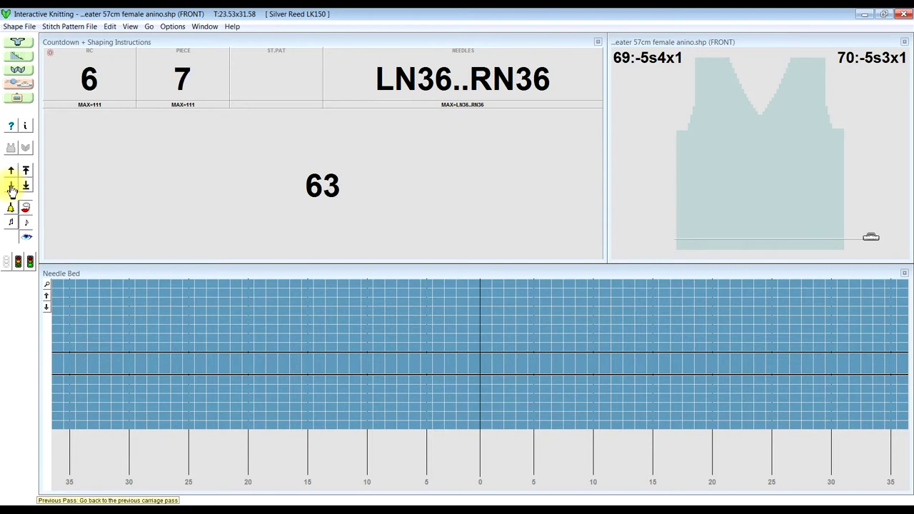
pyautogui.click(11, 187)
pyautogui.click(12, 189)
pyautogui.click(12, 190)
pyautogui.press('space')
pyautogui.press('space')
pyautogui.press('space')
pyautogui.press('space')
pyautogui.press('space')
pyautogui.press('space')
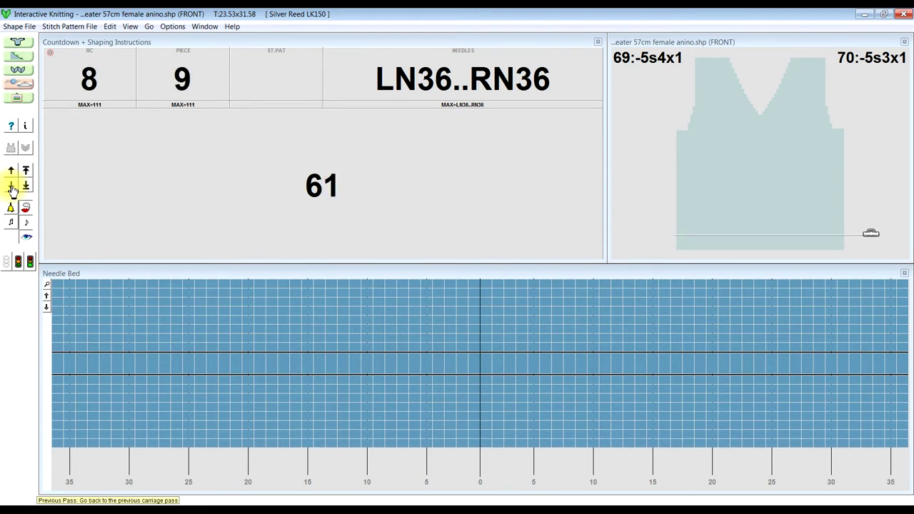
pyautogui.press('space')
pyautogui.press('space')
pyautogui.press('space')
pyautogui.press('space')
pyautogui.press('space')
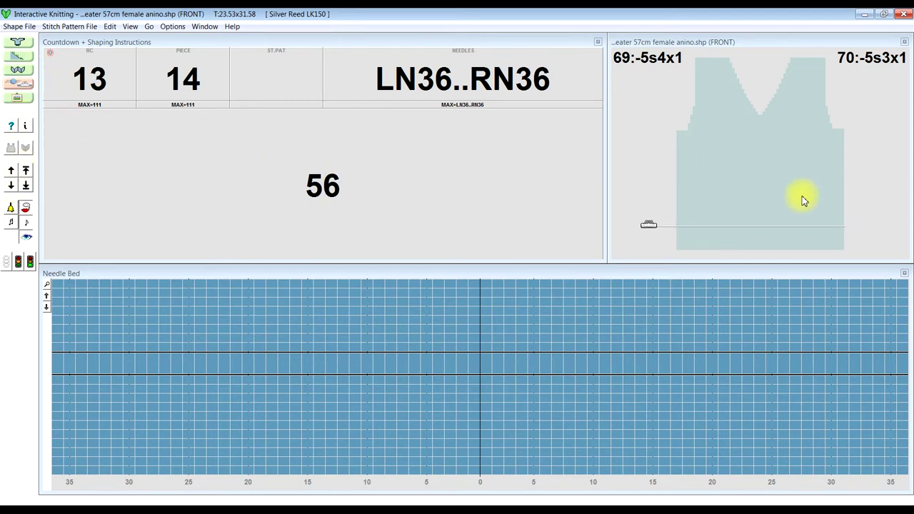
# - Jump to row 77 on the schematic and advance to row 78's neck decreases
pyautogui.click(762, 117)
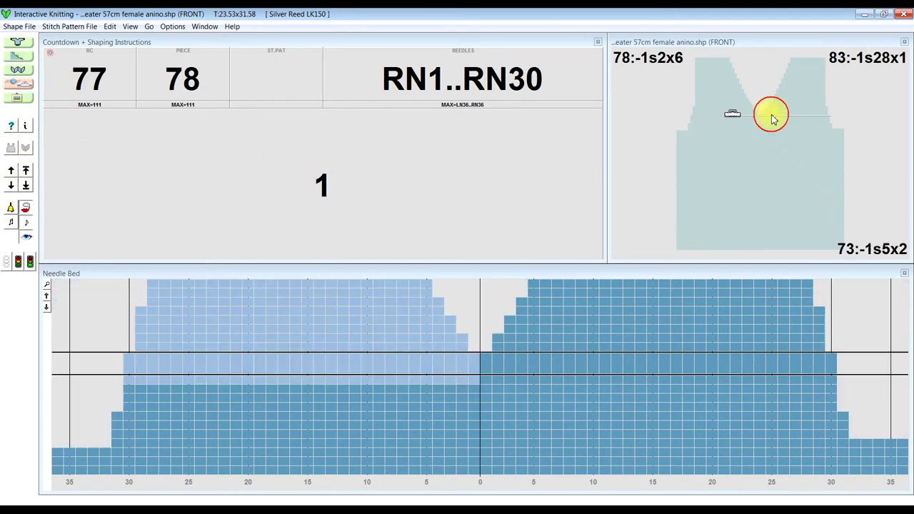
pyautogui.click(10, 173)
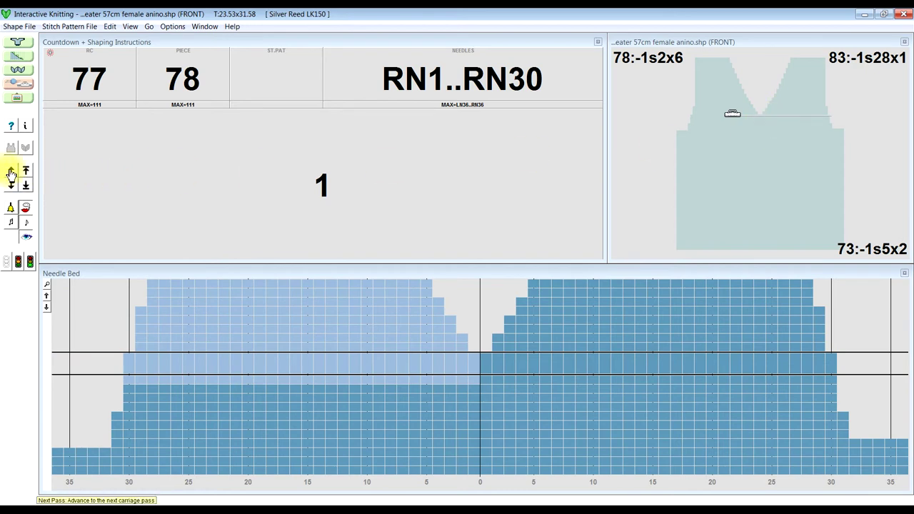
pyautogui.click(10, 174)
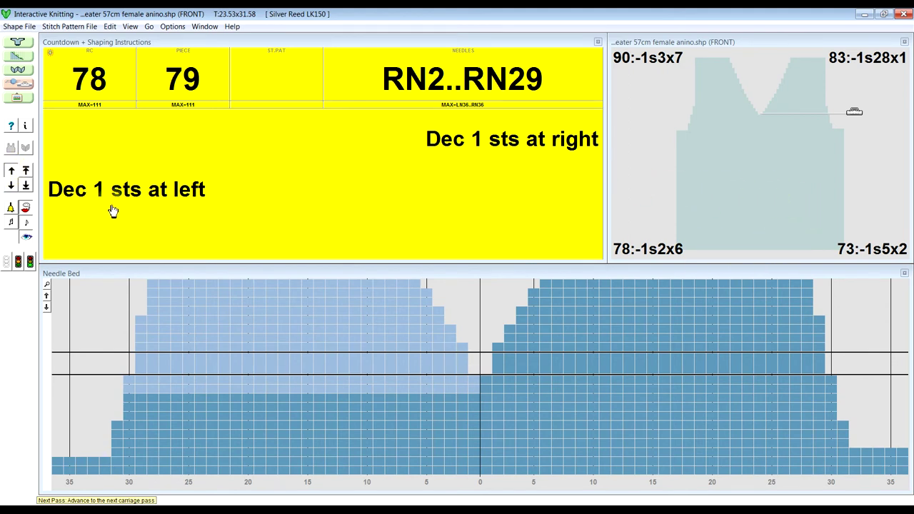
# - Toggle the spoken instructions, stitch-symbol alerts, bell and instruction highlighting options
pyautogui.click(27, 211)
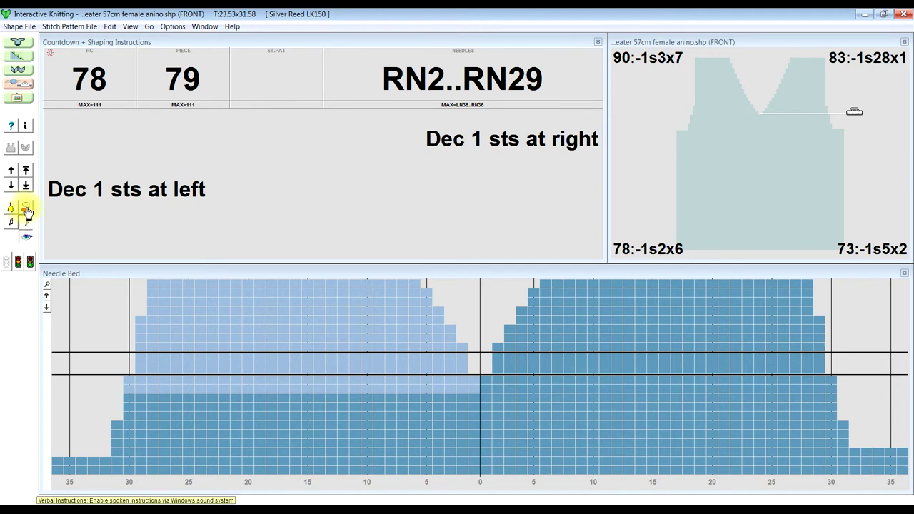
pyautogui.click(27, 207)
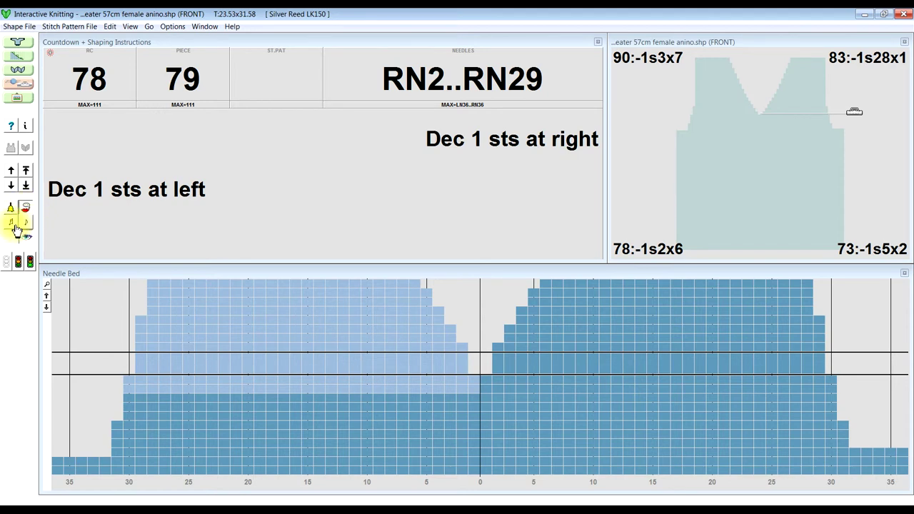
pyautogui.click(22, 225)
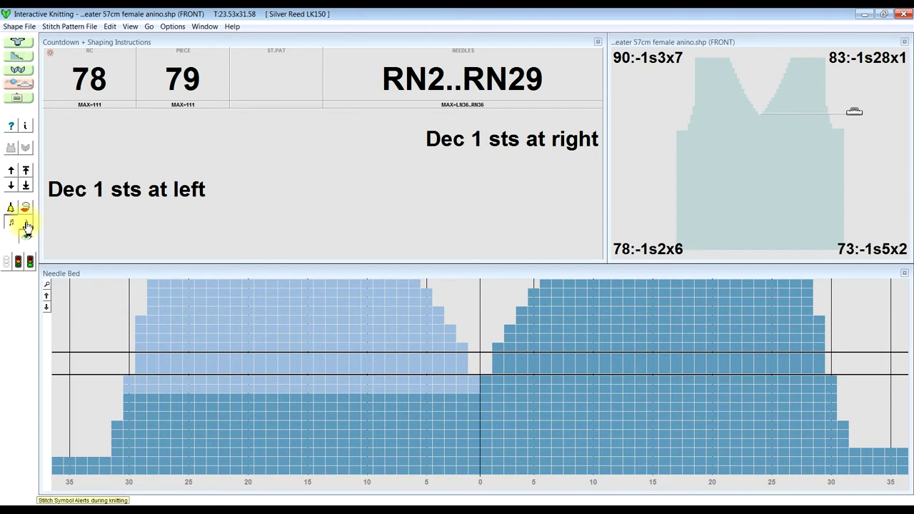
pyautogui.click(17, 226)
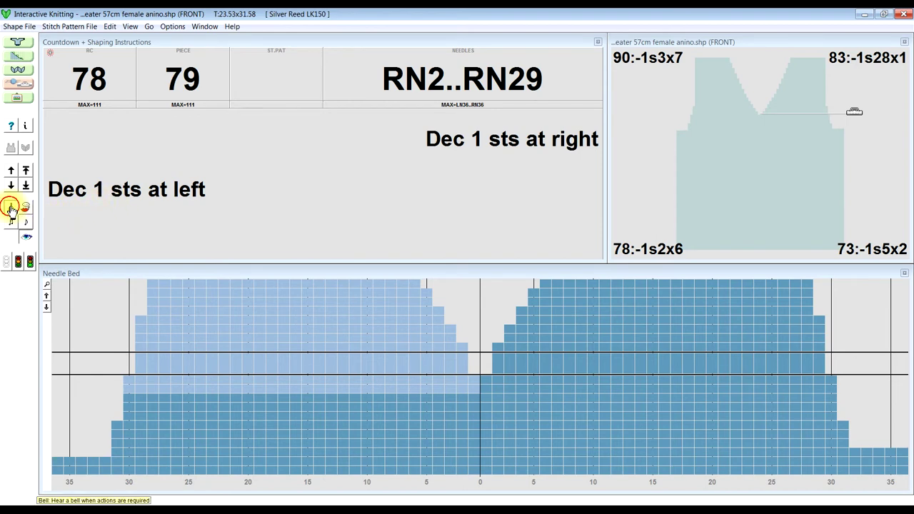
pyautogui.click(12, 209)
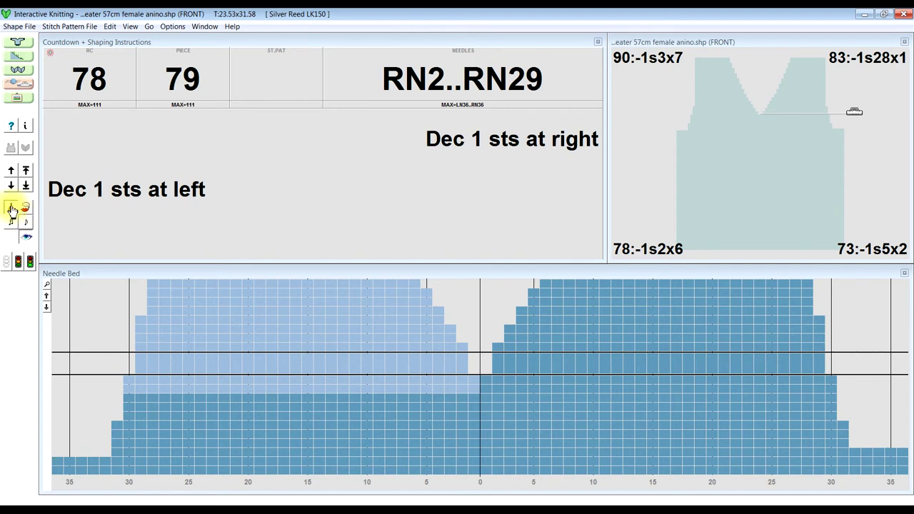
pyautogui.click(28, 239)
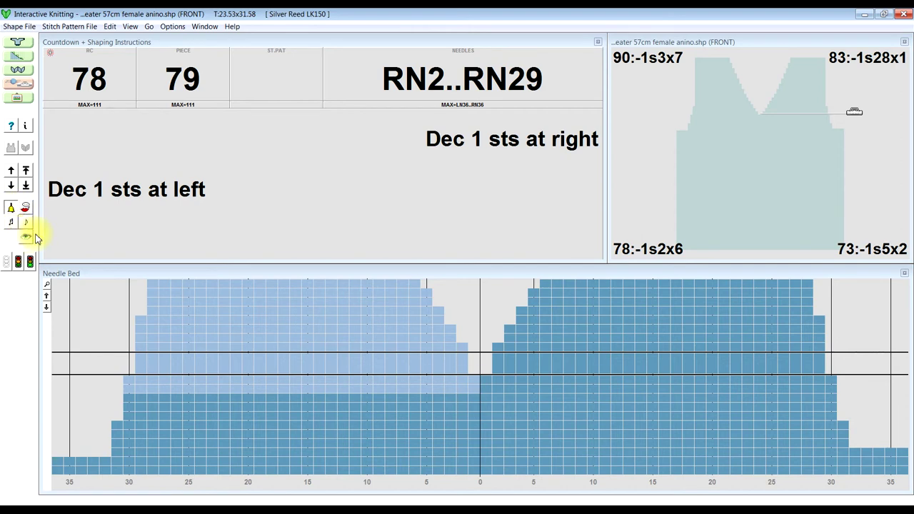
# - Step carriage passes forward and back around row 78, where 1 stitch is decreased each side
pyautogui.click(18, 183)
pyautogui.click(9, 181)
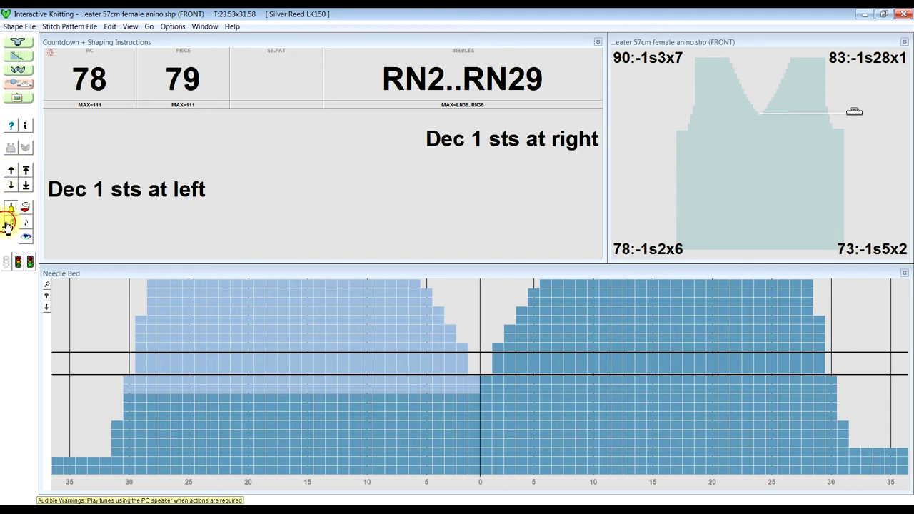
pyautogui.click(10, 186)
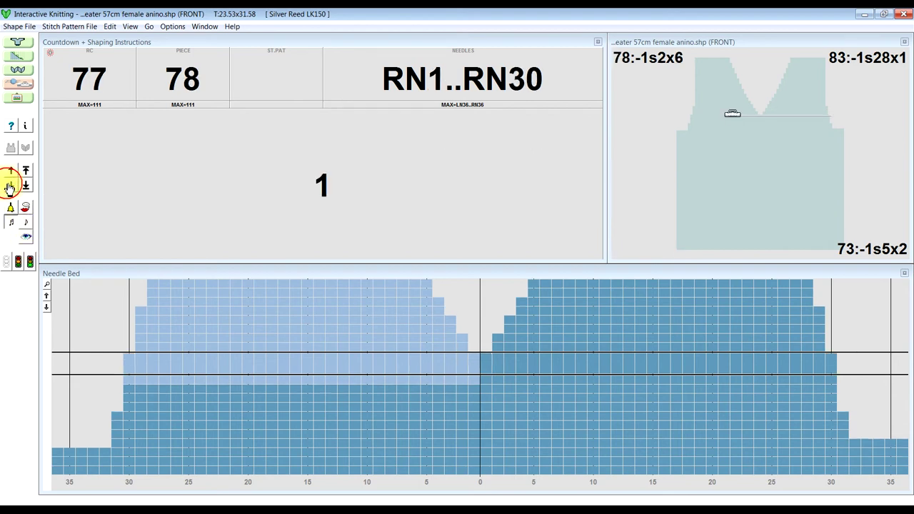
pyautogui.click(11, 171)
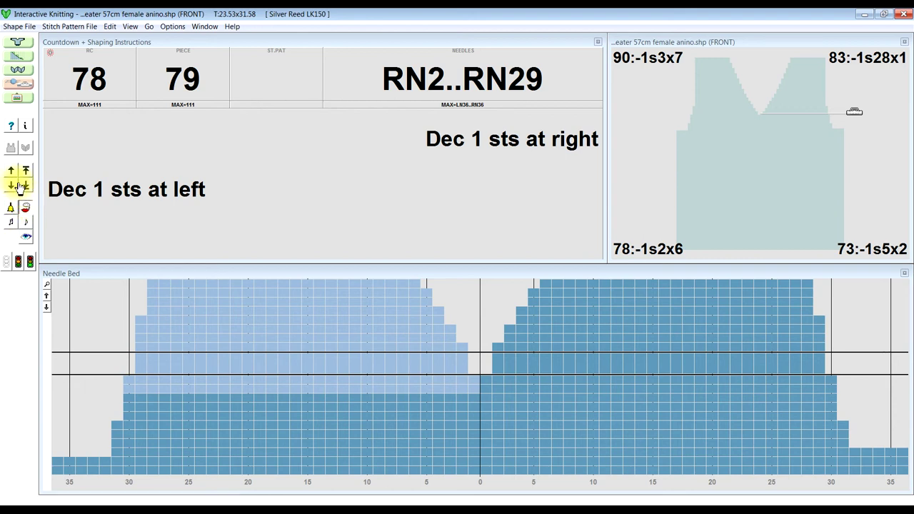
pyautogui.click(10, 171)
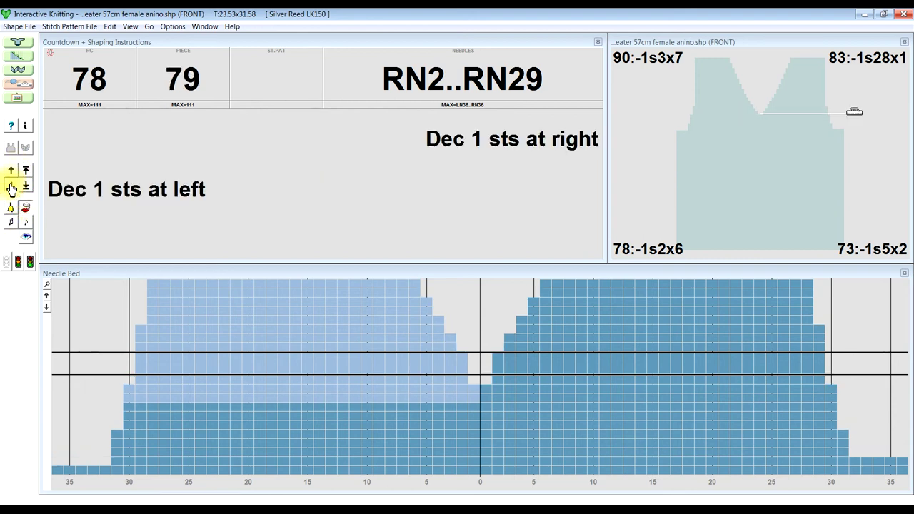